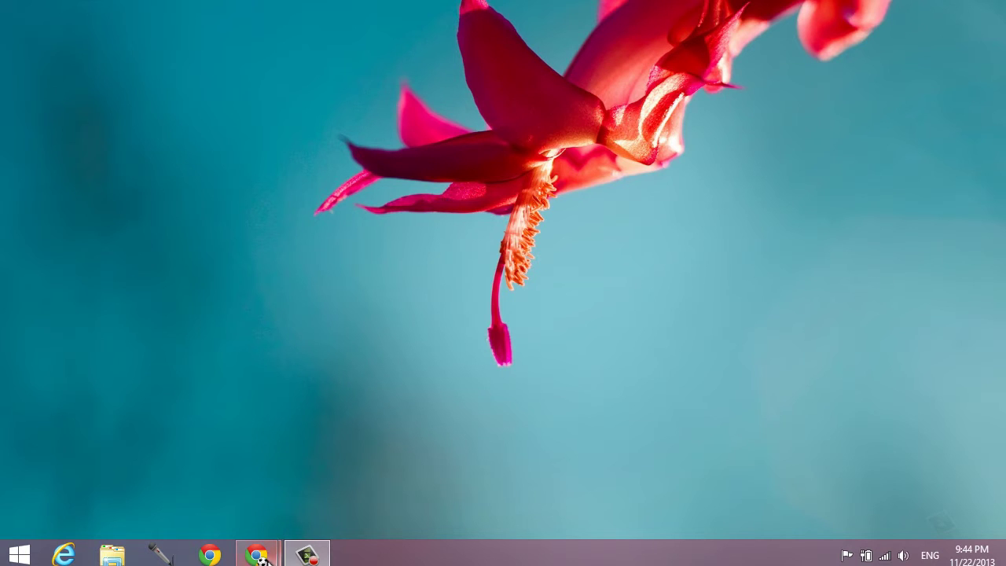
# Bring up the Chrome window previews from the taskbar to find the CamStudio site
pyautogui.moveTo(266, 555)
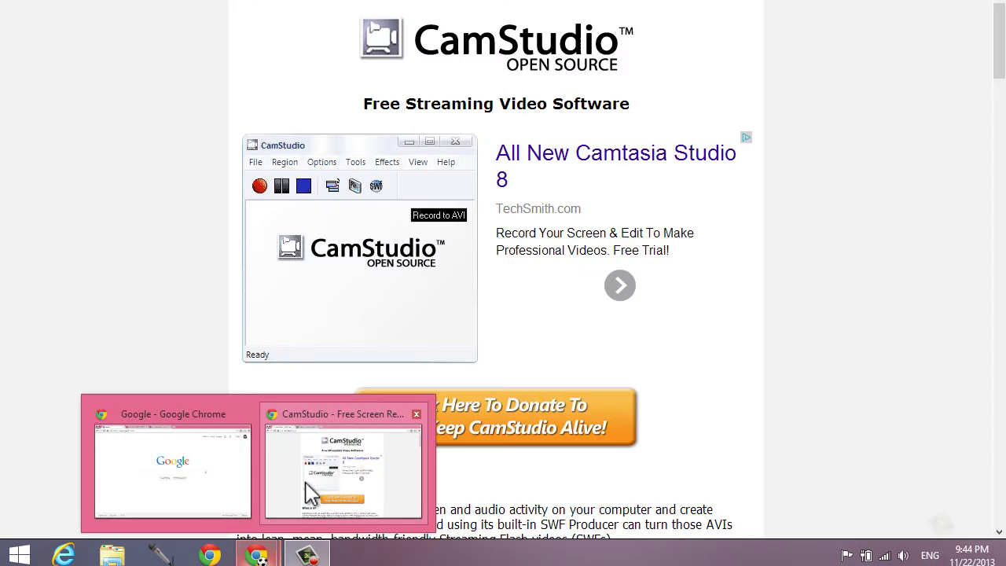
# Show camstudio.org outside full-screen with F11, then scroll down the page and back to the top
pyautogui.click(294, 503)
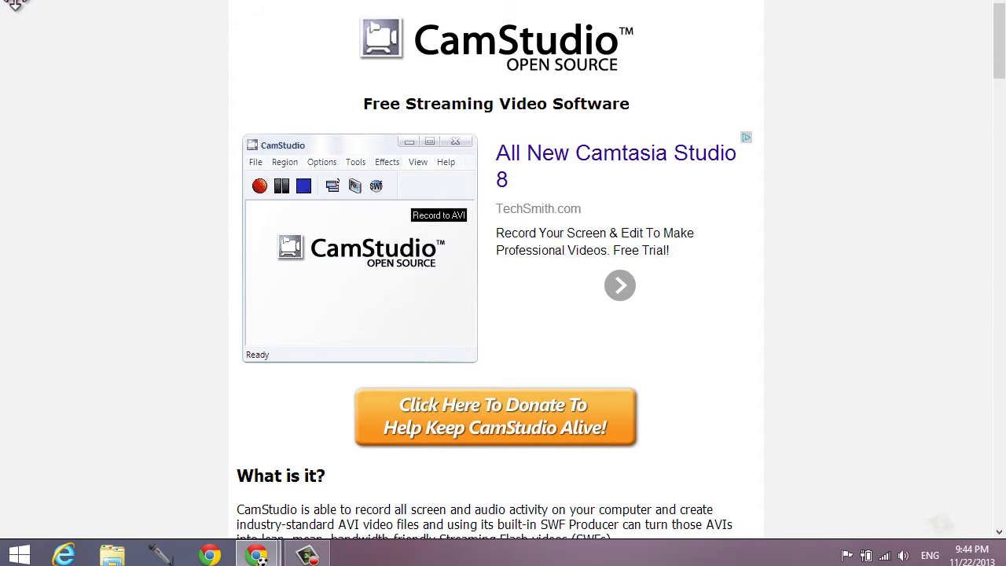
pyautogui.press('F11')
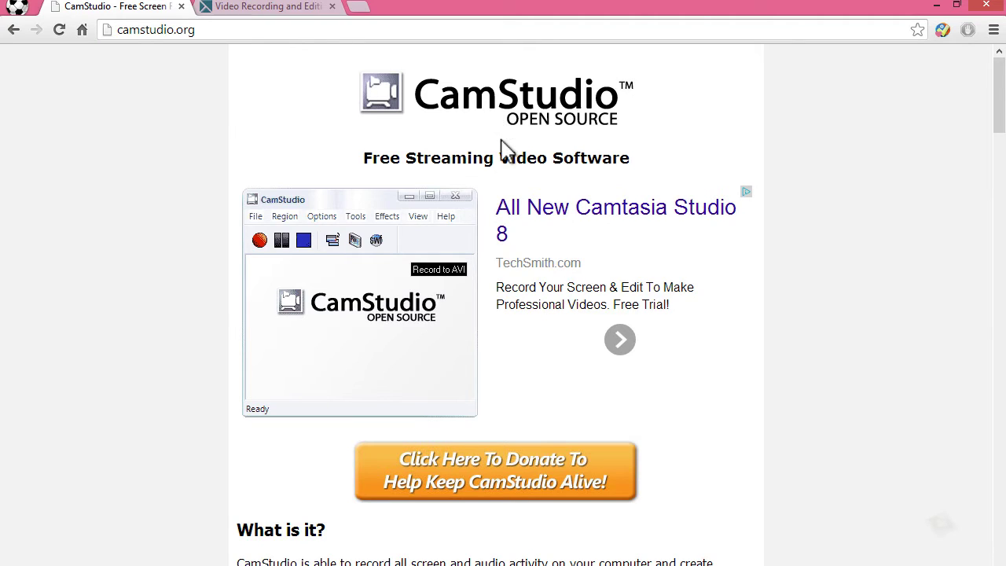
pyautogui.scroll(-7, 519, 251)
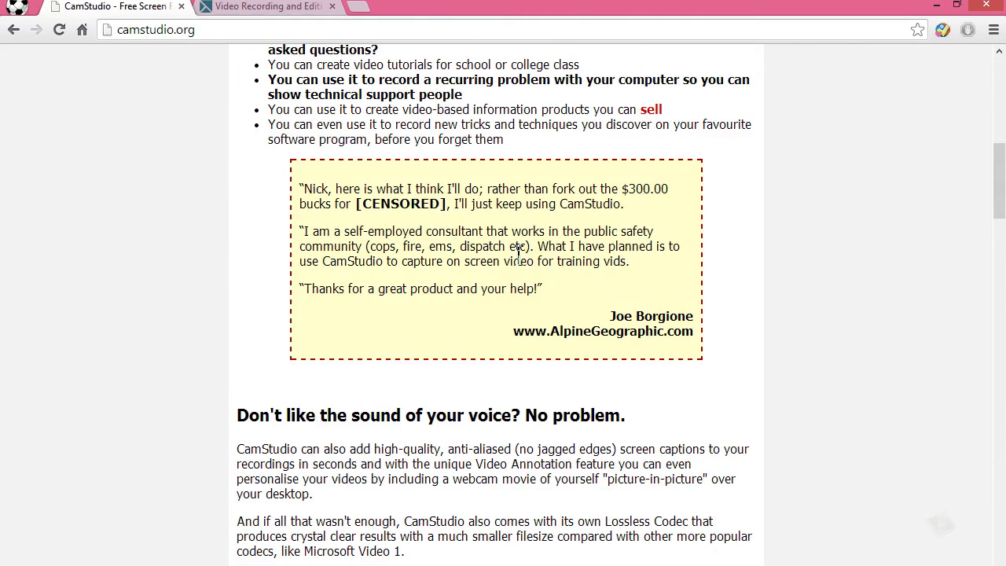
pyautogui.scroll(-6, 472, 260)
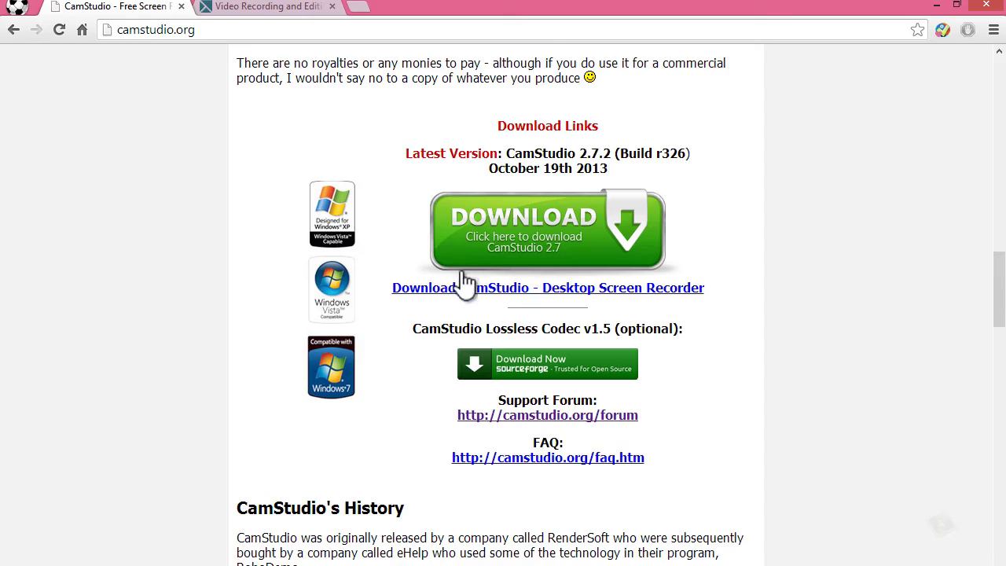
pyautogui.scroll(-6, 432, 389)
pyautogui.scroll(-3, 437, 393)
pyautogui.scroll(11, 436, 393)
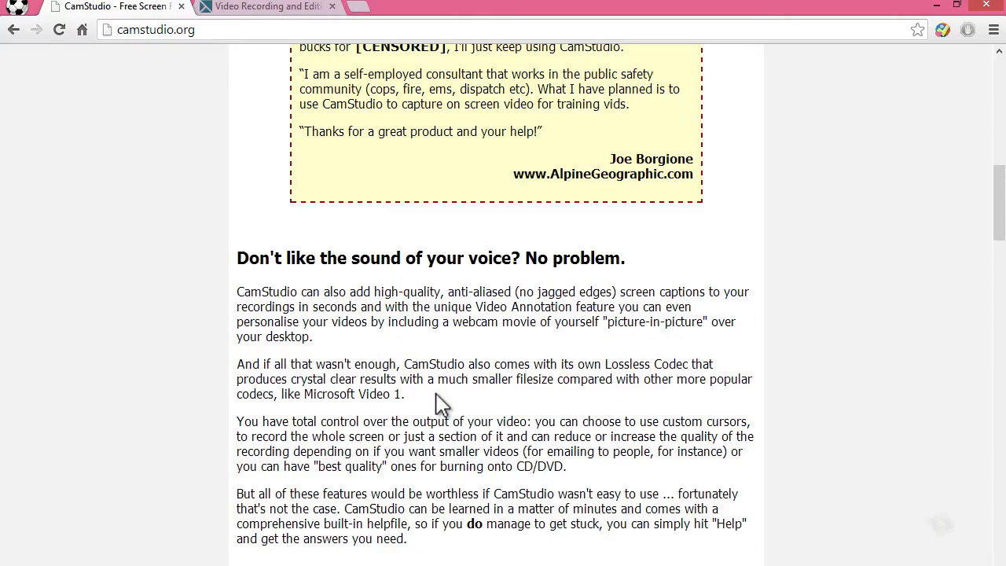
pyautogui.scroll(12, 440, 403)
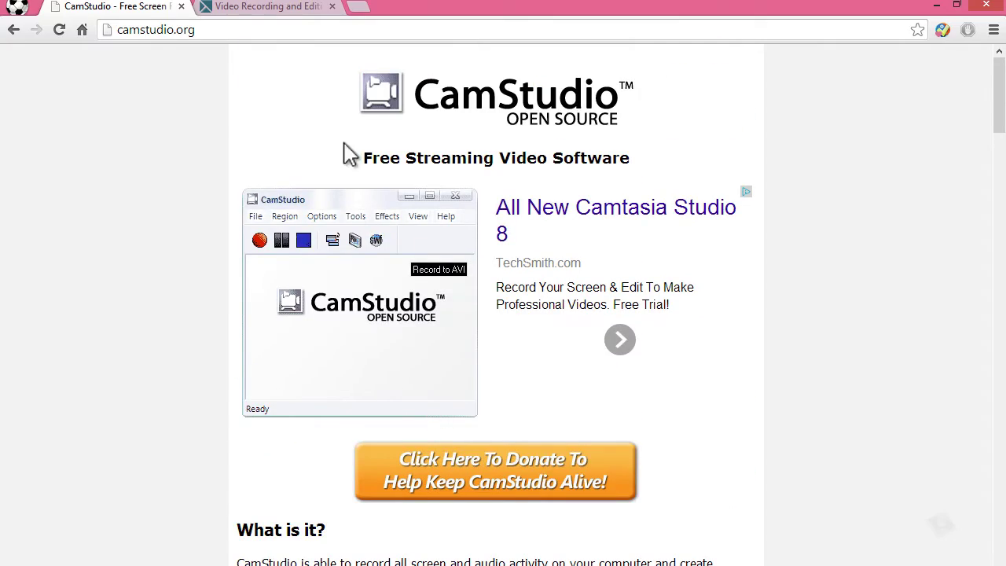
# Switch from the TechSmith Camtasia Features tab to the CamStudio tab and back again
pyautogui.click(292, 8)
pyautogui.scroll(11, 337, 340)
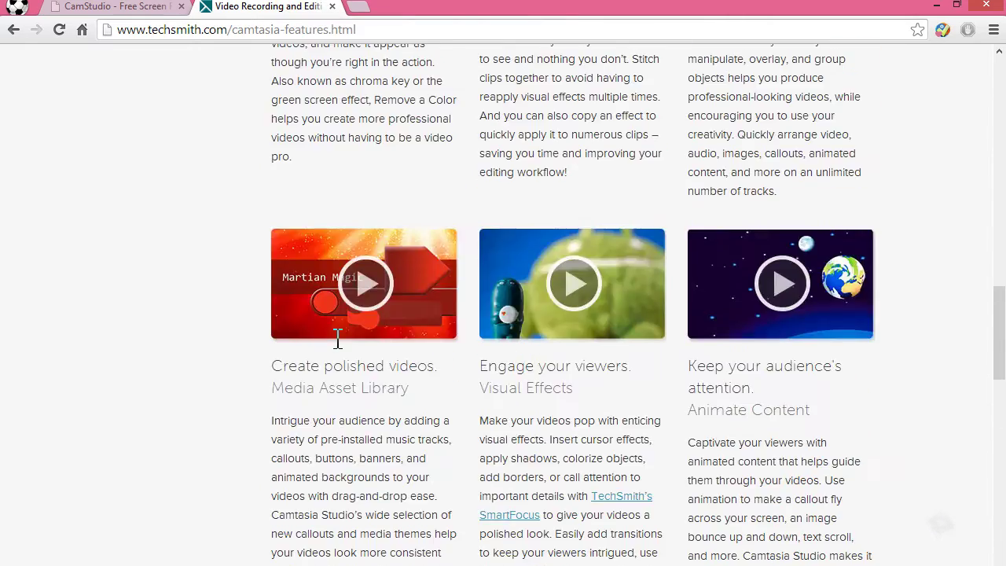
pyautogui.scroll(10, 337, 340)
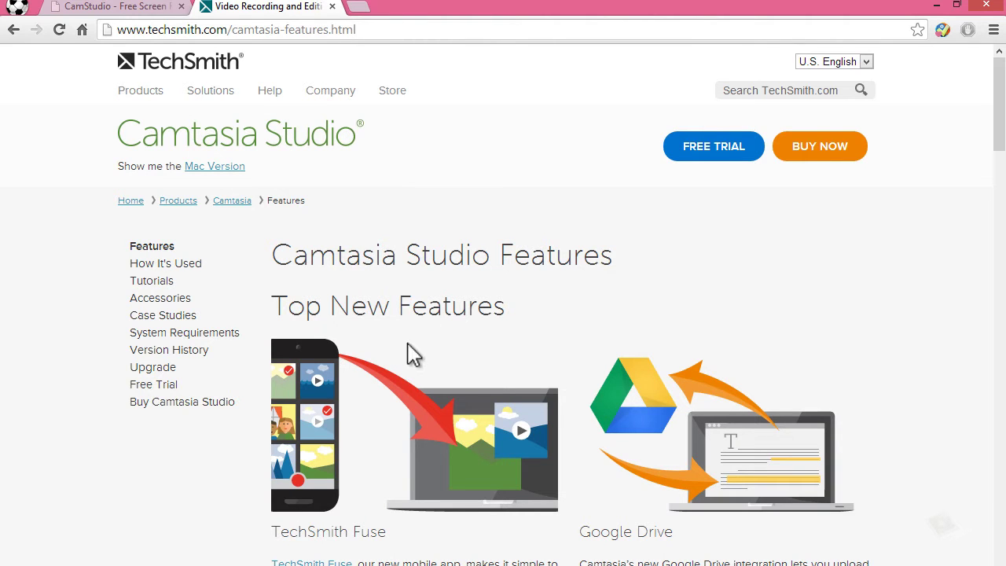
pyautogui.click(168, 8)
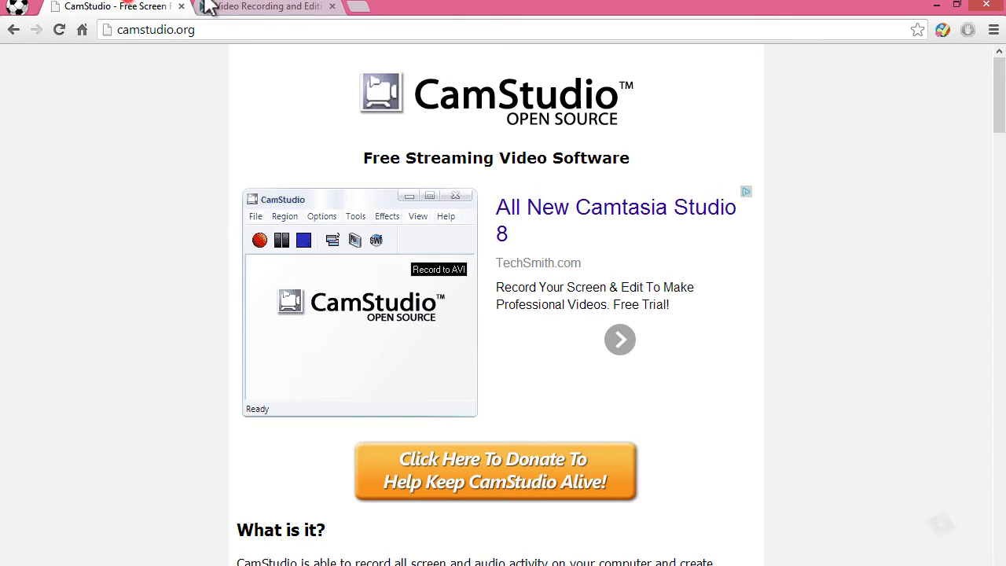
pyautogui.click(320, 7)
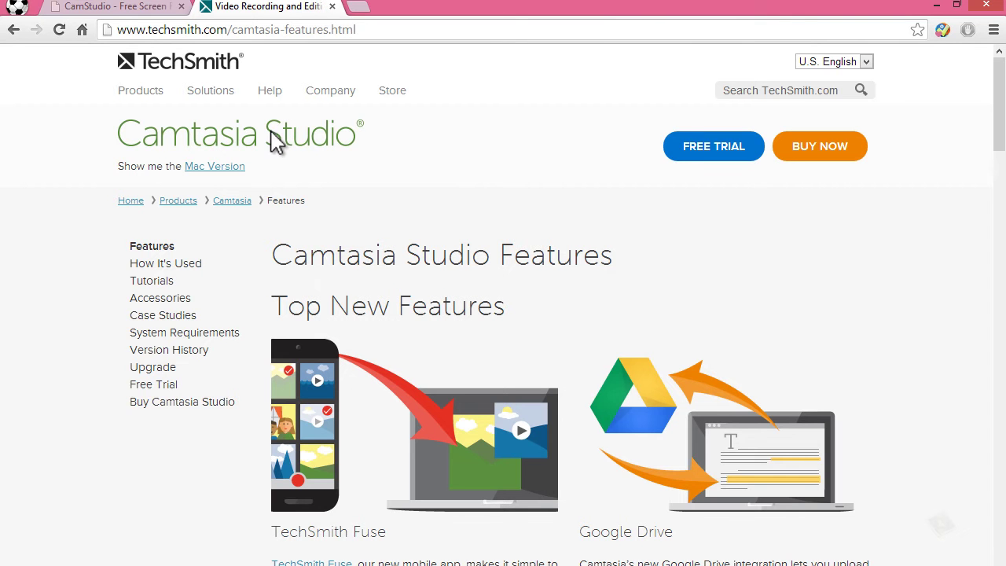
# Scroll through the Camtasia Studio features list on techsmith.com
pyautogui.scroll(-3, 314, 228)
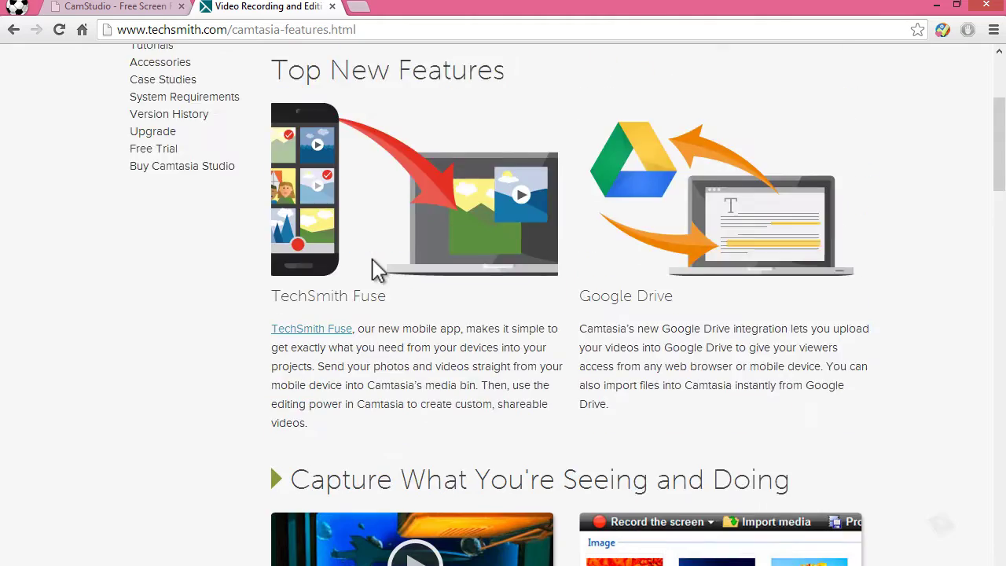
pyautogui.scroll(-6, 376, 267)
pyautogui.scroll(7, 376, 259)
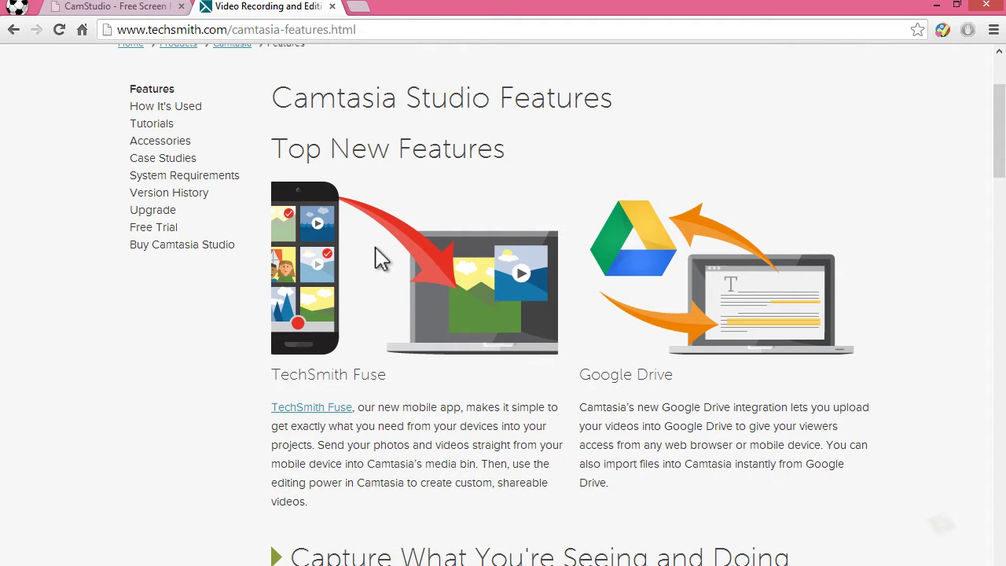
pyautogui.scroll(-2, 472, 345)
pyautogui.scroll(3, 483, 357)
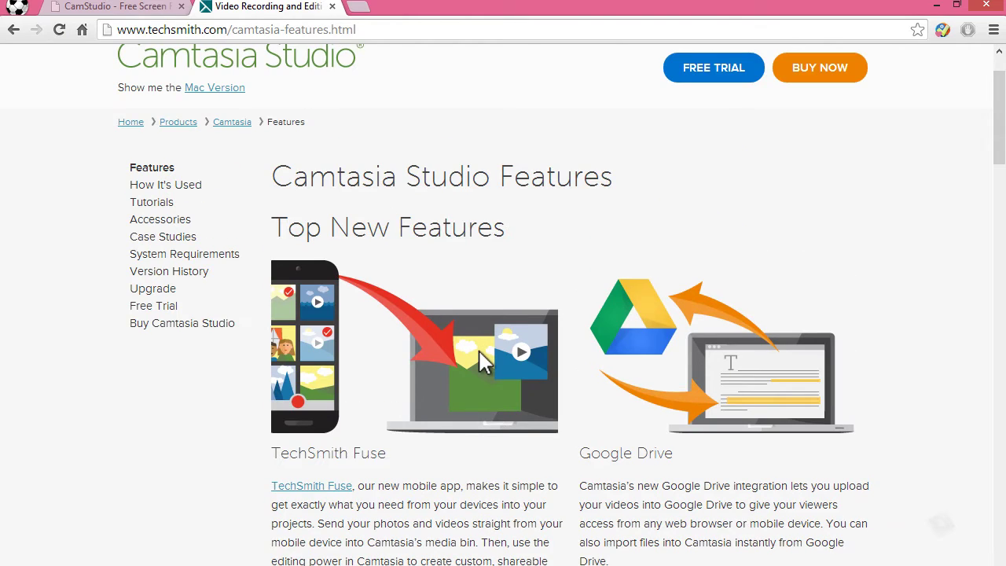
pyautogui.scroll(1, 483, 357)
pyautogui.scroll(-4, 483, 360)
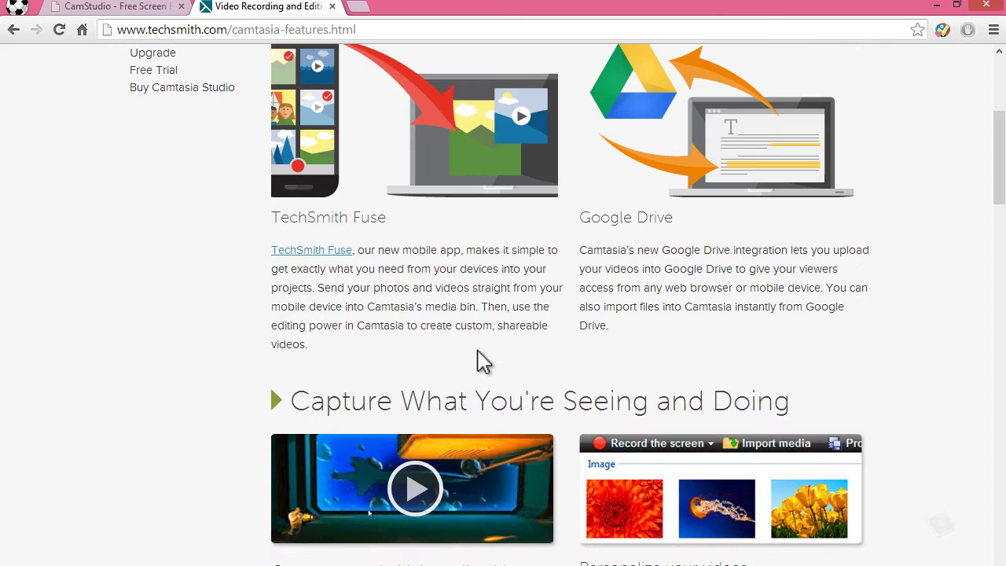
pyautogui.scroll(-3, 483, 360)
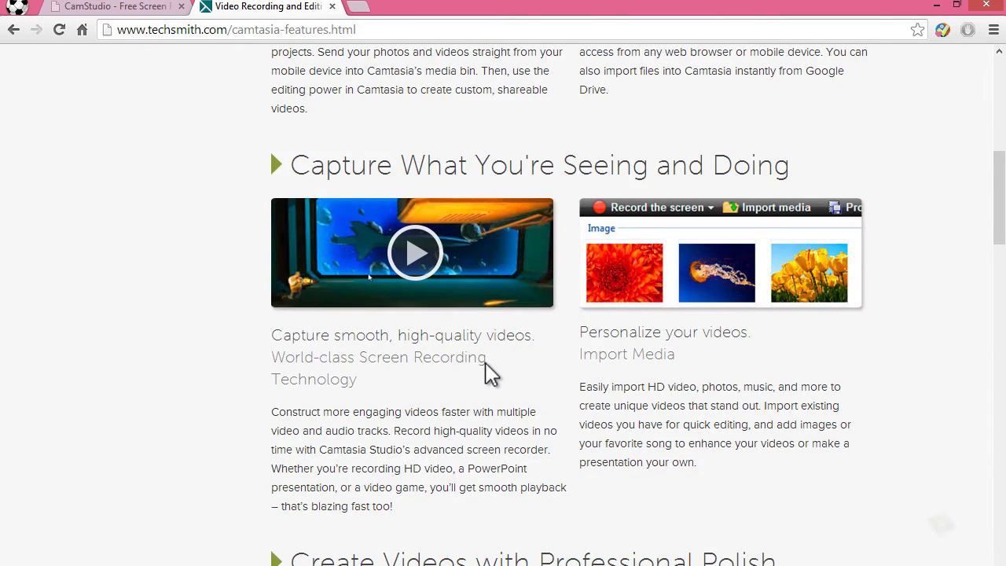
pyautogui.scroll(-5, 472, 385)
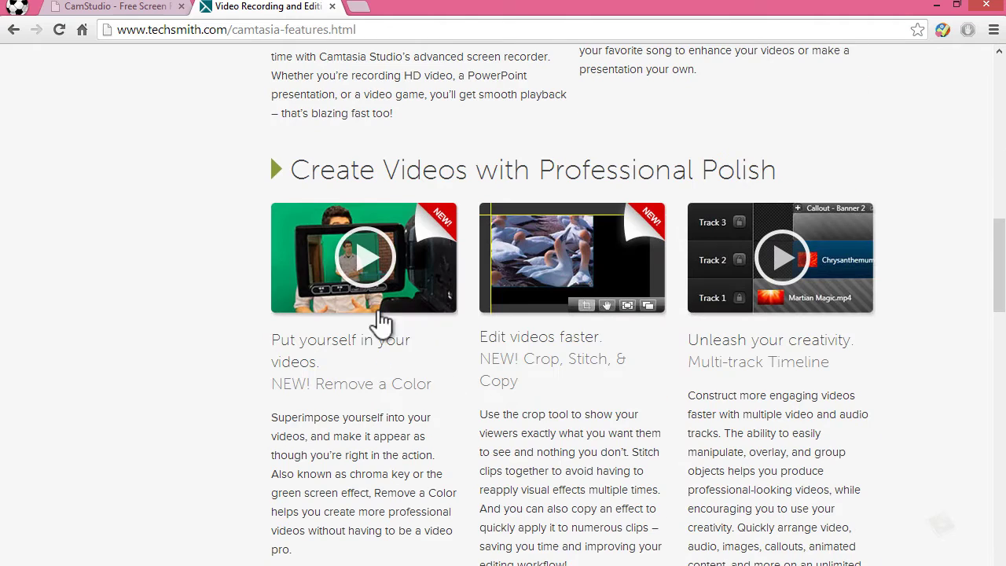
pyautogui.scroll(-2, 542, 346)
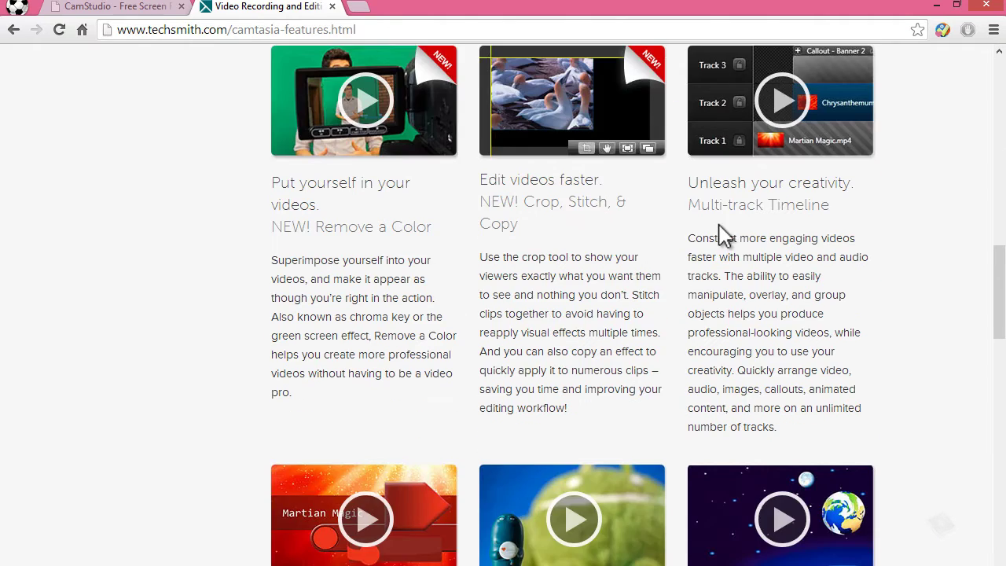
pyautogui.scroll(-3, 707, 236)
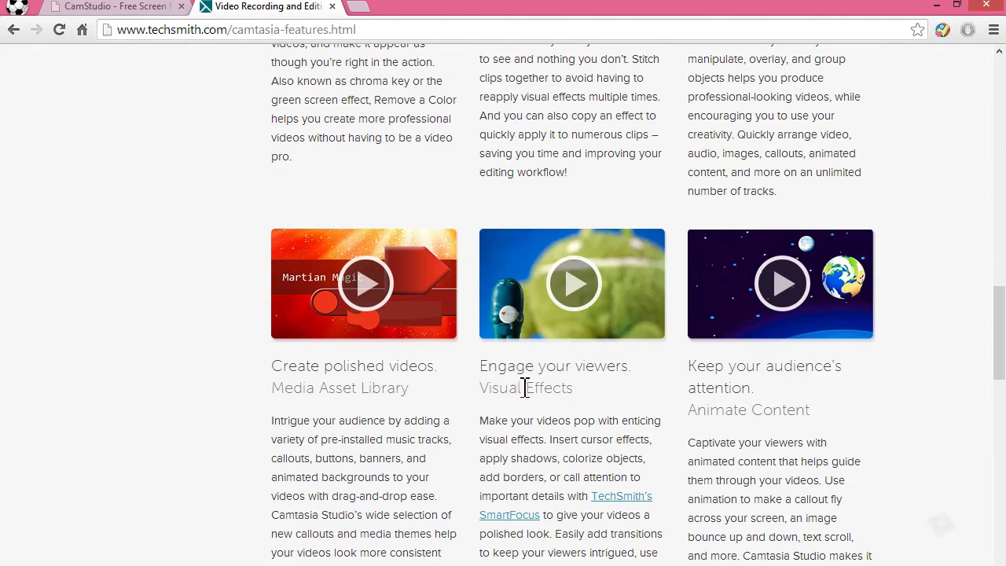
pyautogui.scroll(-11, 542, 452)
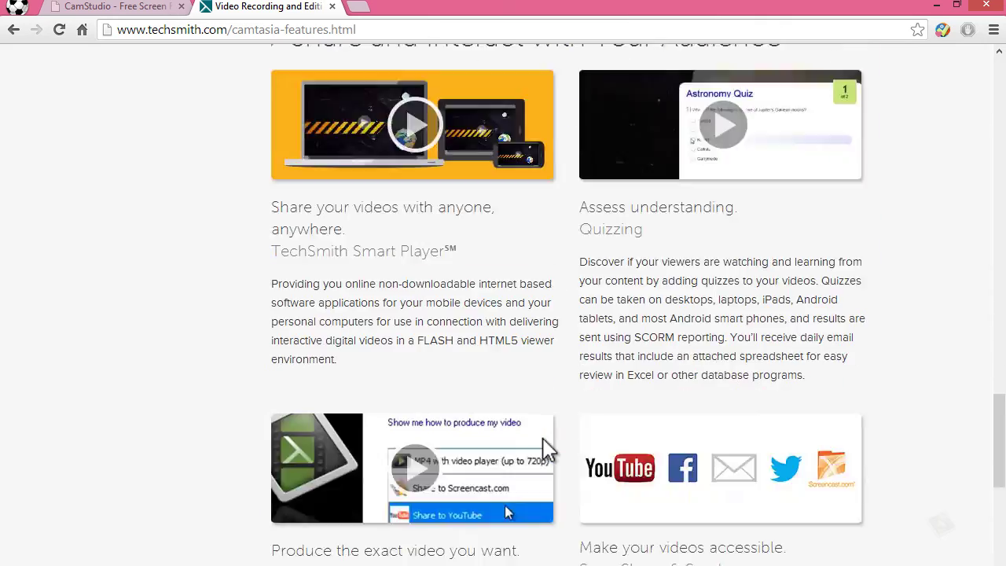
pyautogui.scroll(-2, 547, 449)
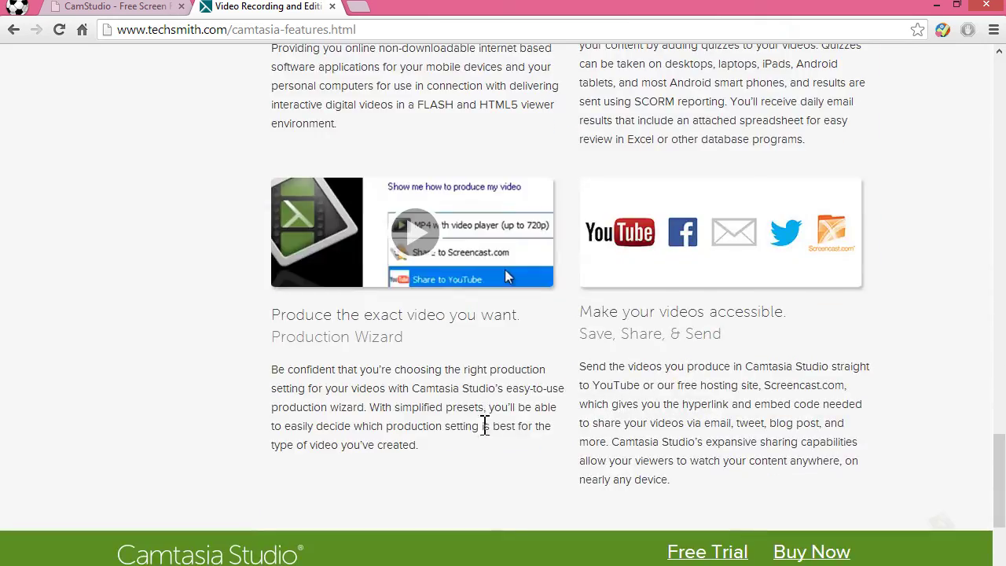
pyautogui.scroll(20, 482, 422)
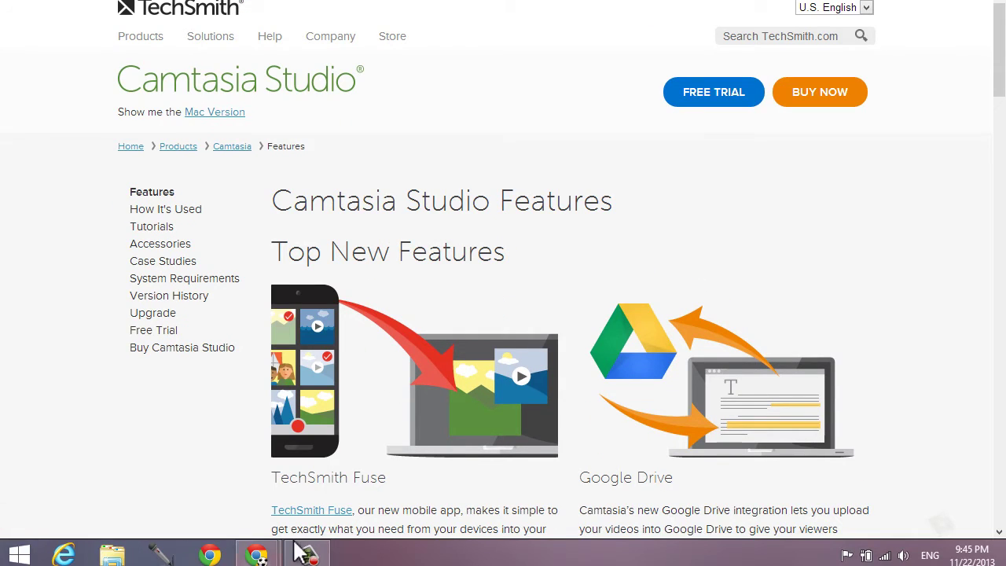
pyautogui.click(306, 555)
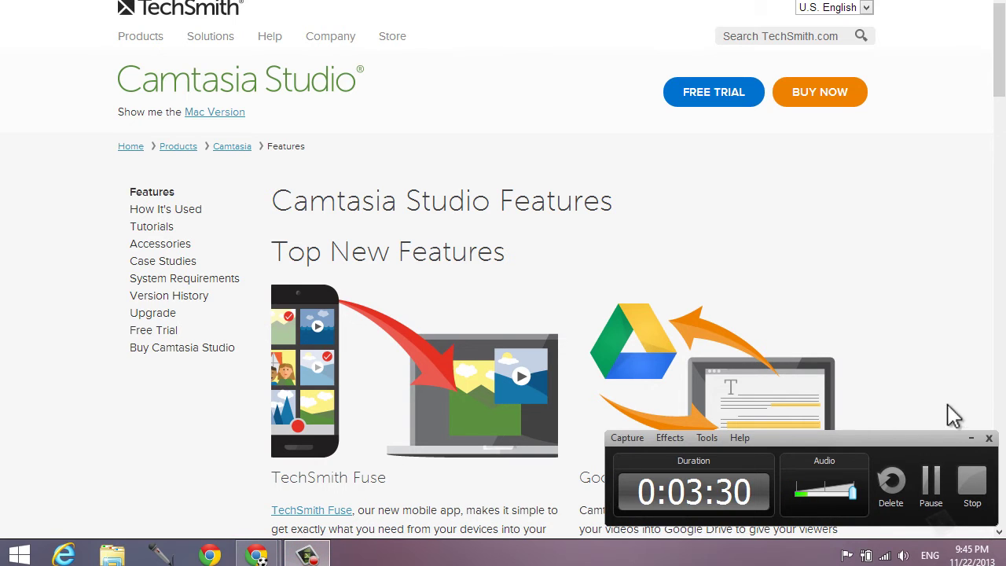
pyautogui.click(971, 439)
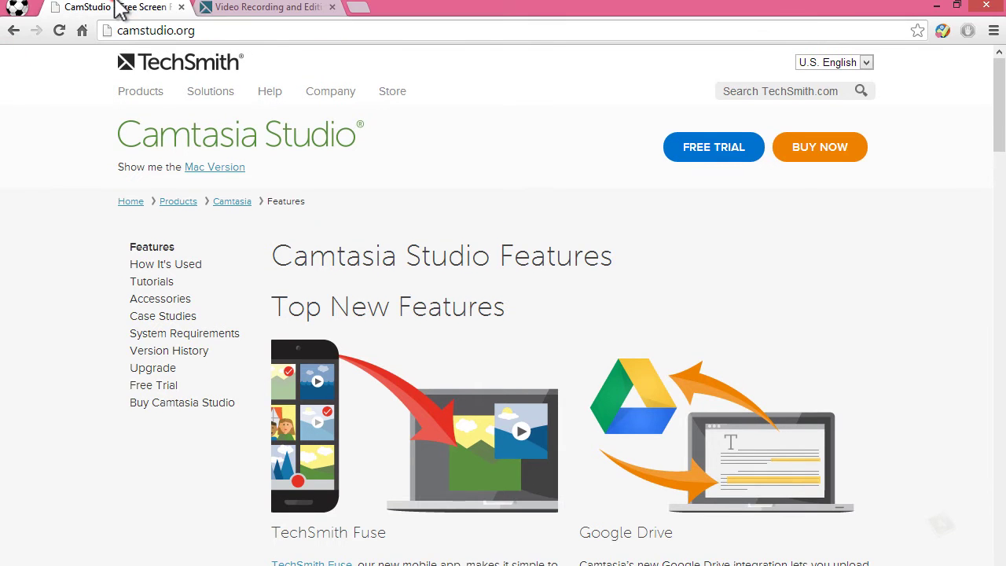
pyautogui.click(118, 7)
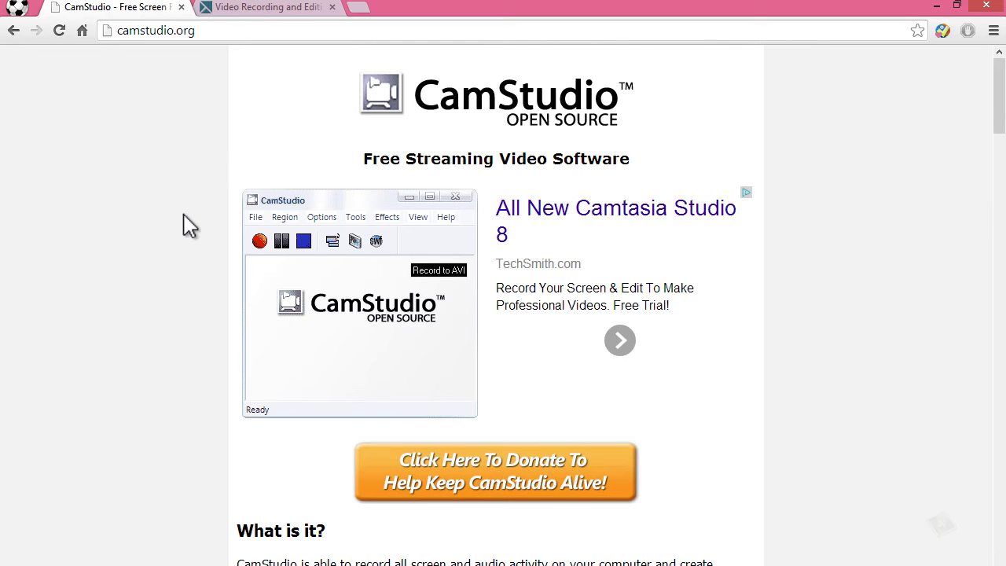
pyautogui.scroll(-1, 193, 204)
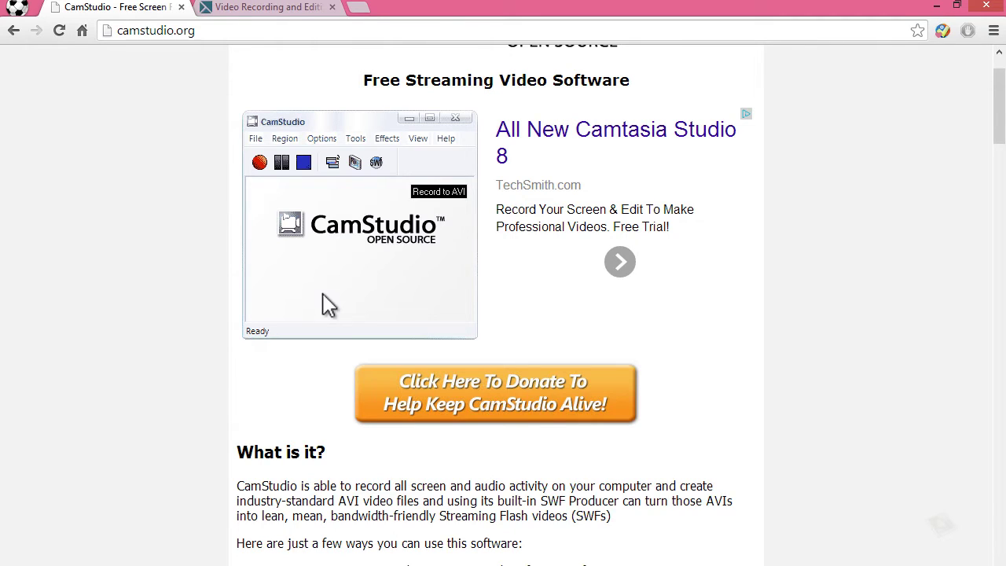
pyautogui.scroll(1, 320, 299)
pyautogui.scroll(-11, 409, 335)
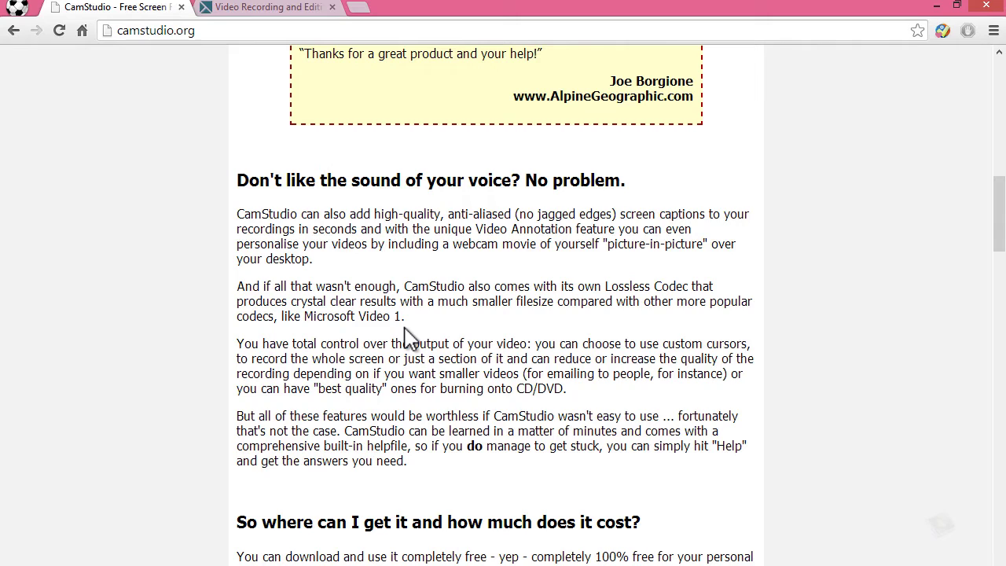
pyautogui.click(331, 4)
pyautogui.click(118, 6)
pyautogui.scroll(8, 349, 358)
pyautogui.scroll(2, 348, 358)
pyautogui.scroll(1, 355, 353)
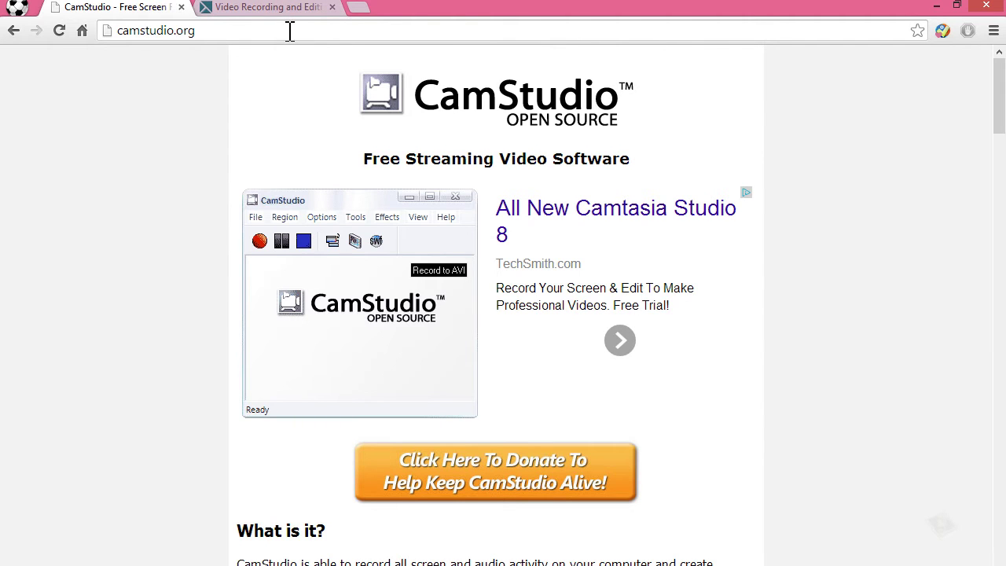
pyautogui.click(283, 9)
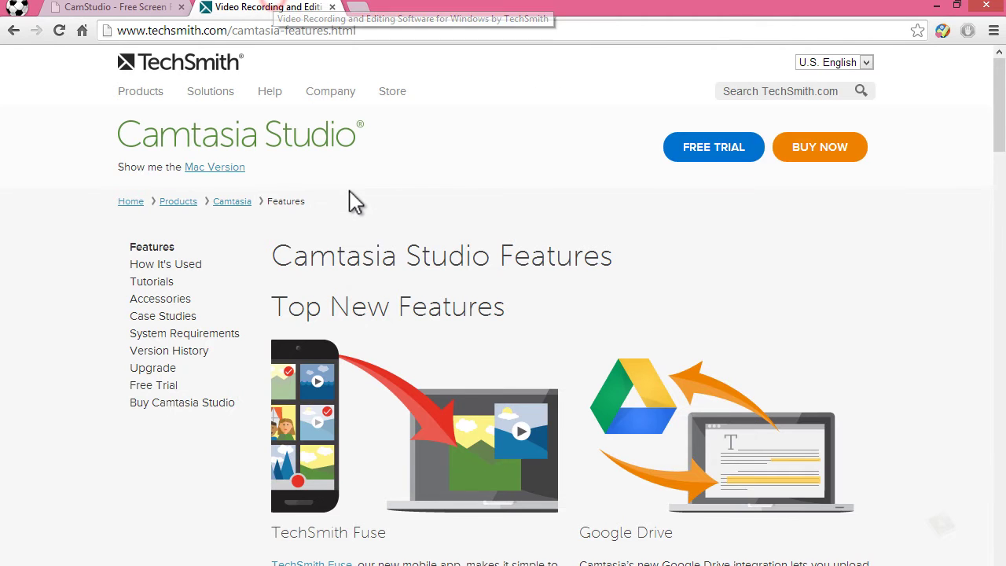
pyautogui.scroll(-5, 422, 232)
pyautogui.scroll(5, 423, 232)
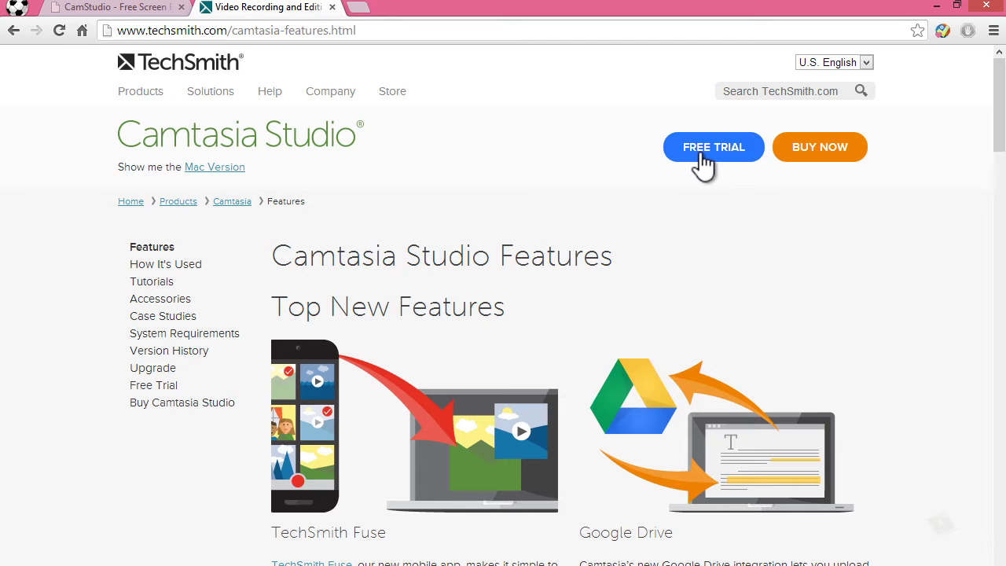
pyautogui.scroll(-2, 649, 287)
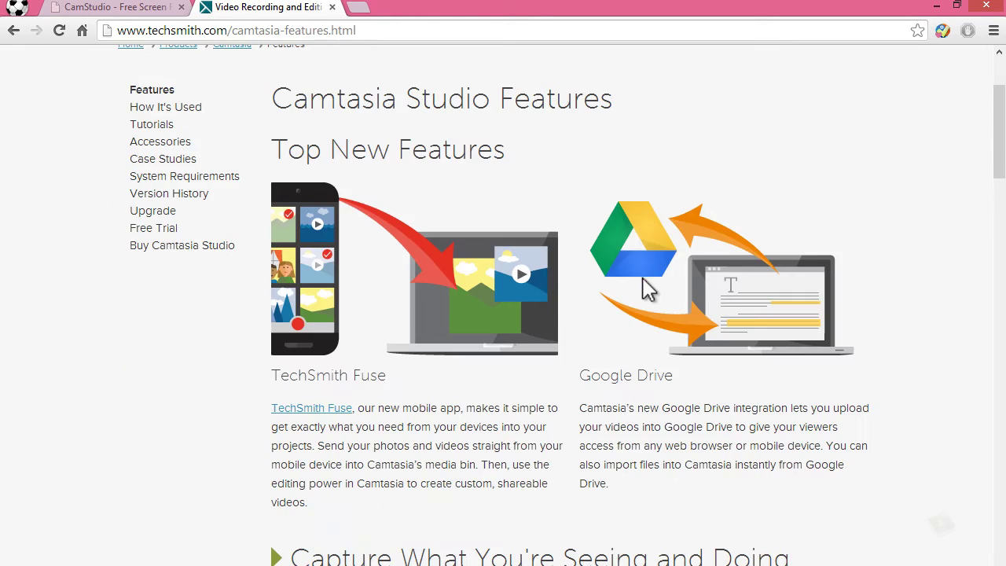
pyautogui.scroll(2, 643, 287)
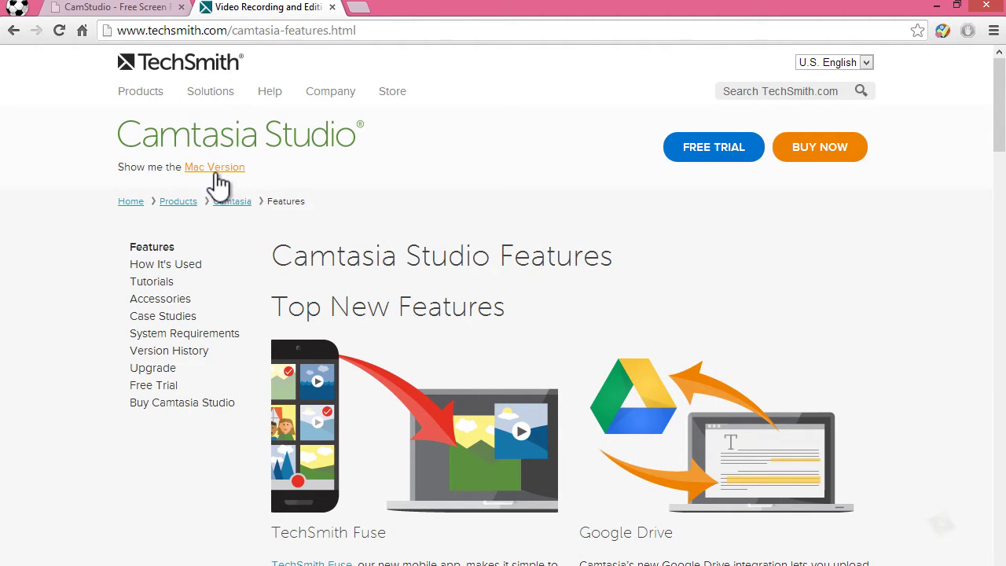
pyautogui.scroll(-4, 304, 288)
pyautogui.scroll(2, 303, 285)
pyautogui.scroll(-6, 303, 280)
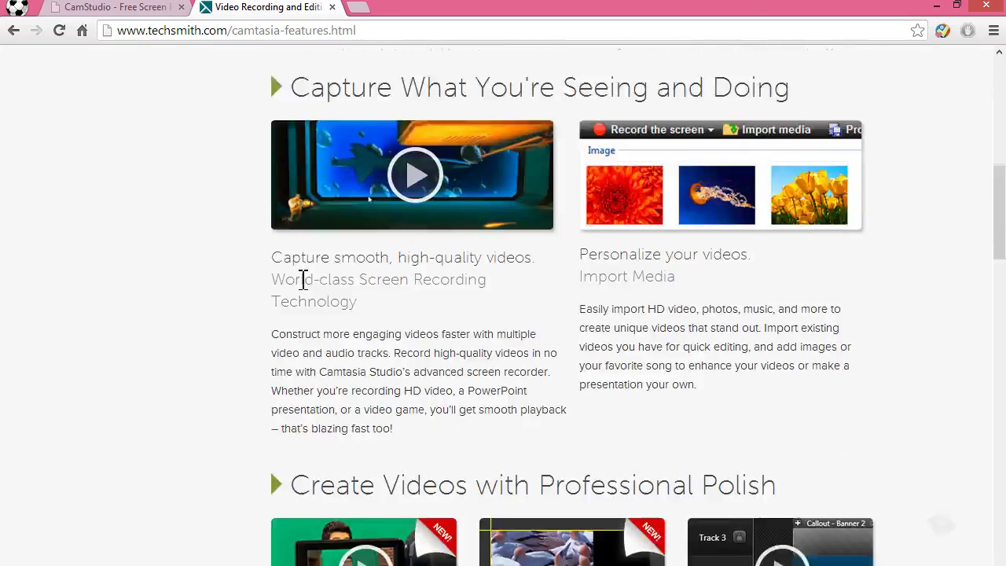
# Glance at the CamStudio tab, then return to the Camtasia features page
pyautogui.scroll(-3, 303, 281)
pyautogui.click(156, 8)
pyautogui.scroll(-3, 330, 264)
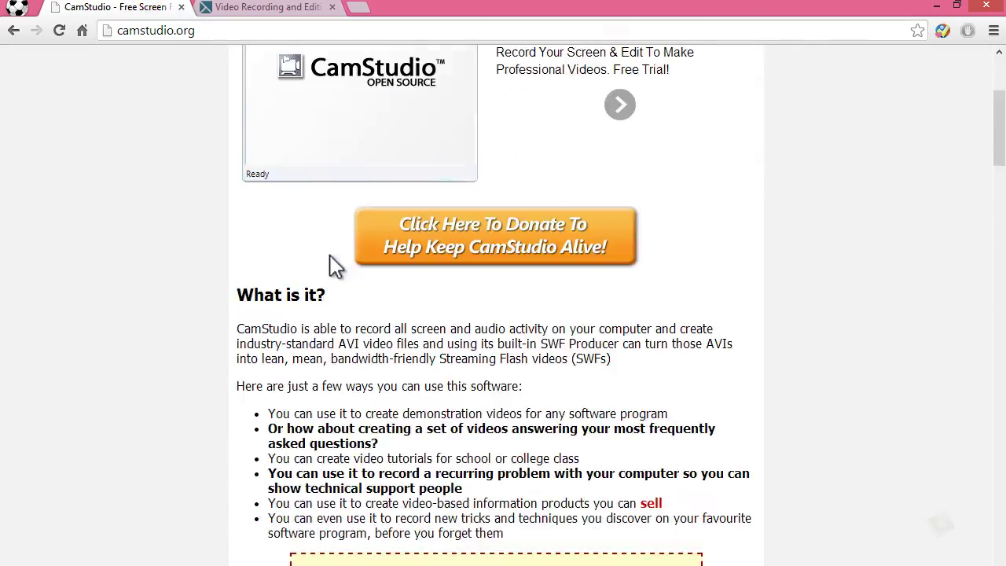
pyautogui.scroll(-6, 336, 268)
pyautogui.scroll(3, 384, 309)
pyautogui.click(270, 7)
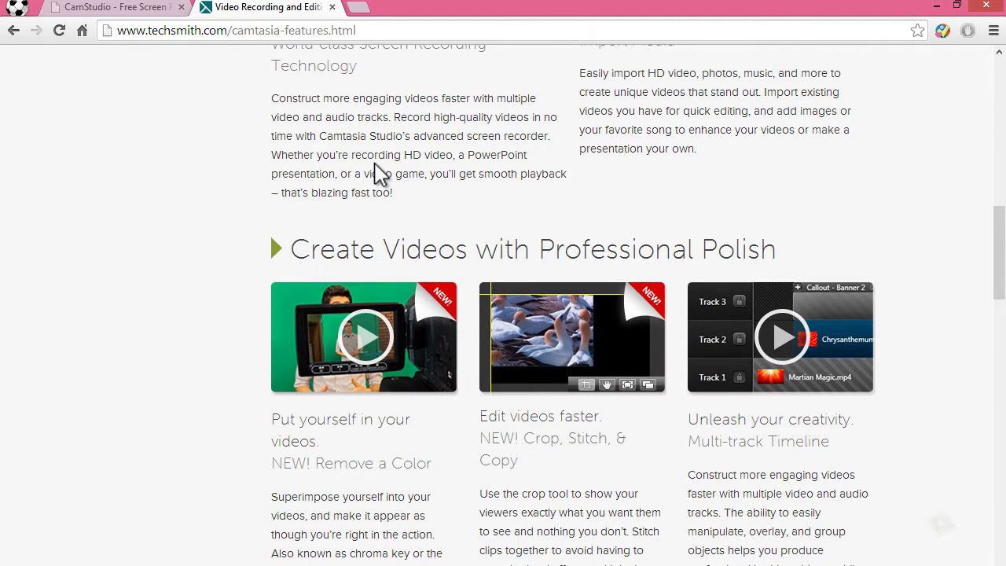
pyautogui.scroll(8, 374, 177)
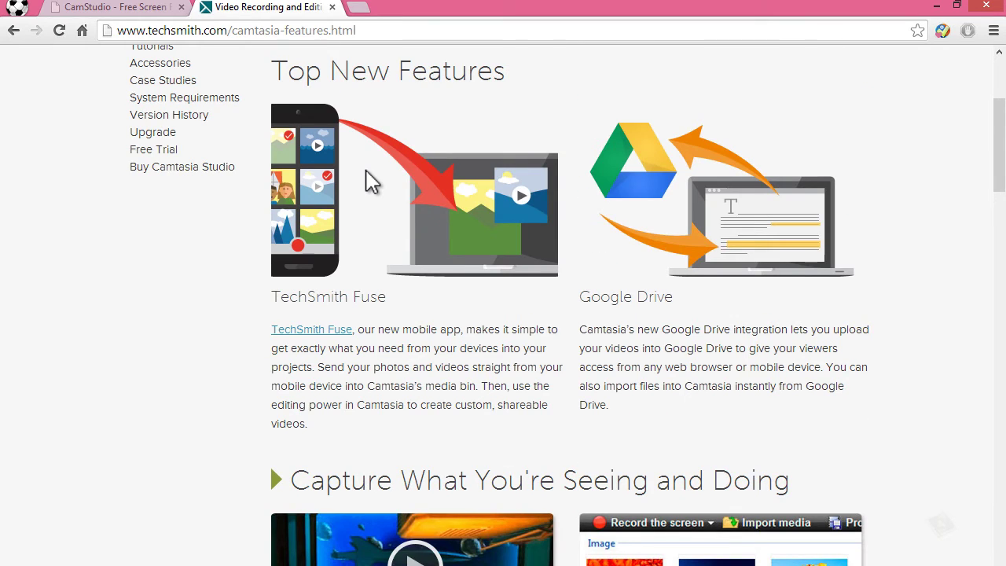
pyautogui.scroll(3, 371, 180)
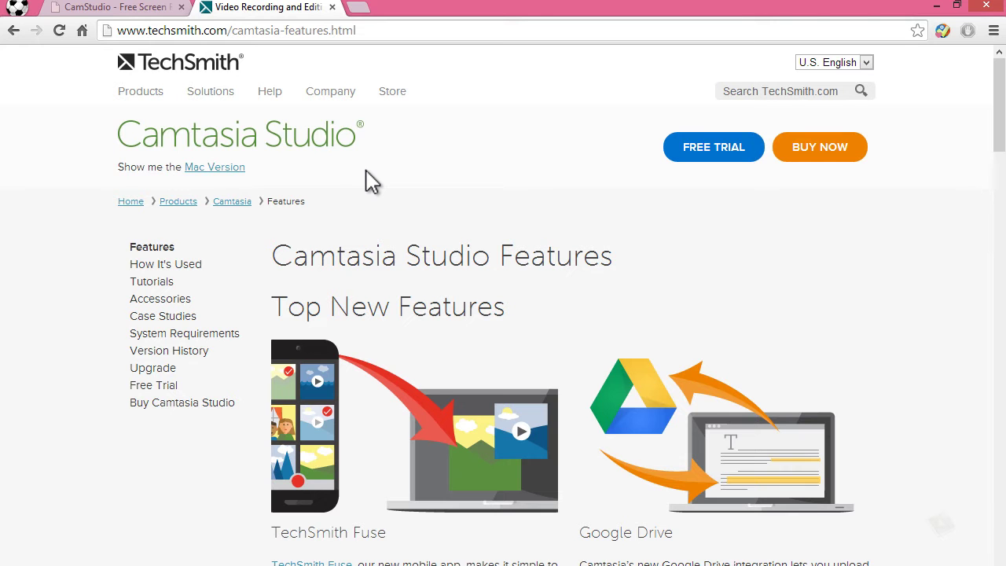
# Go back to camstudio.org and scroll to its Download Links section
pyautogui.click(138, 7)
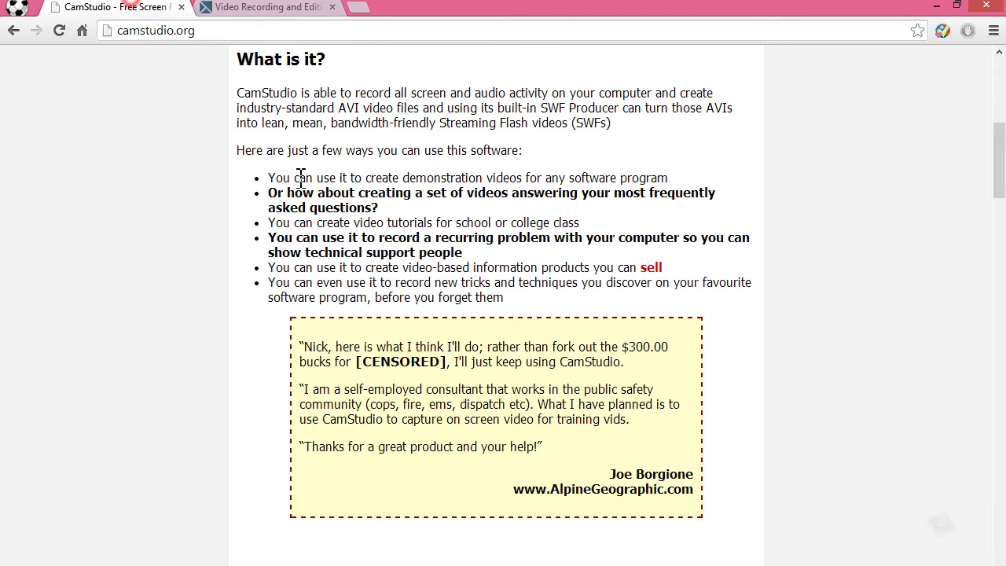
pyautogui.scroll(6, 295, 188)
pyautogui.scroll(-13, 343, 251)
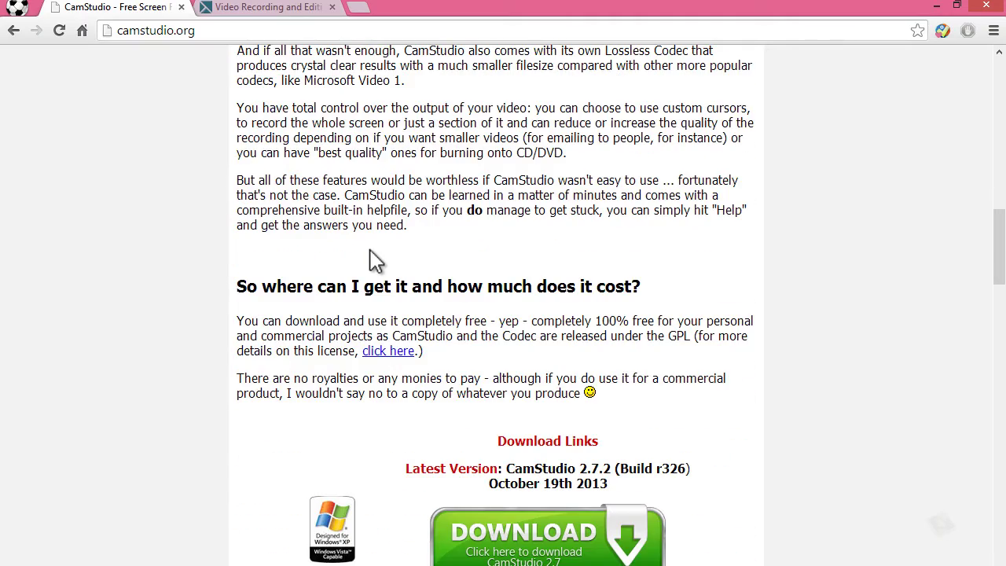
pyautogui.scroll(-4, 460, 276)
pyautogui.scroll(1, 545, 295)
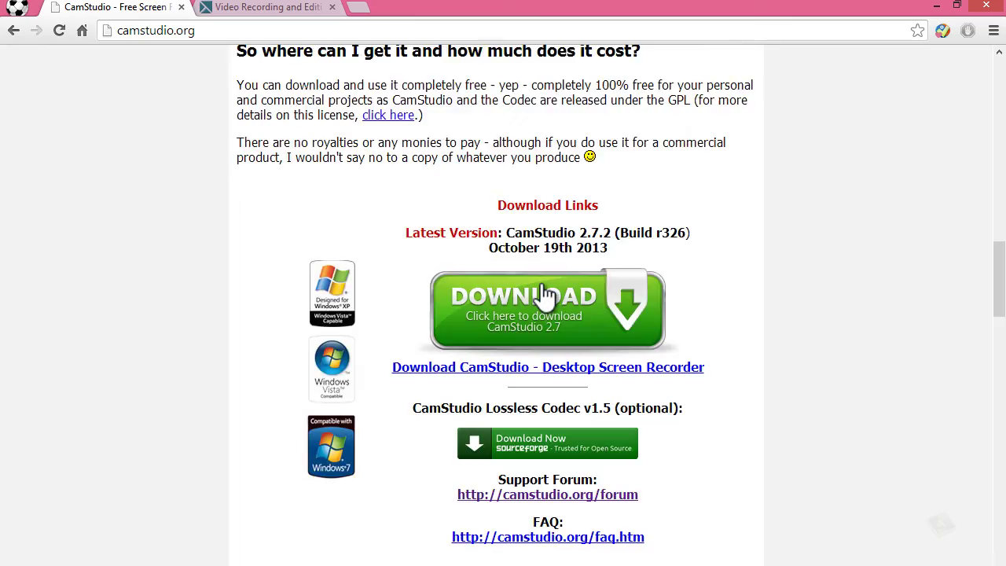
pyautogui.scroll(12, 545, 295)
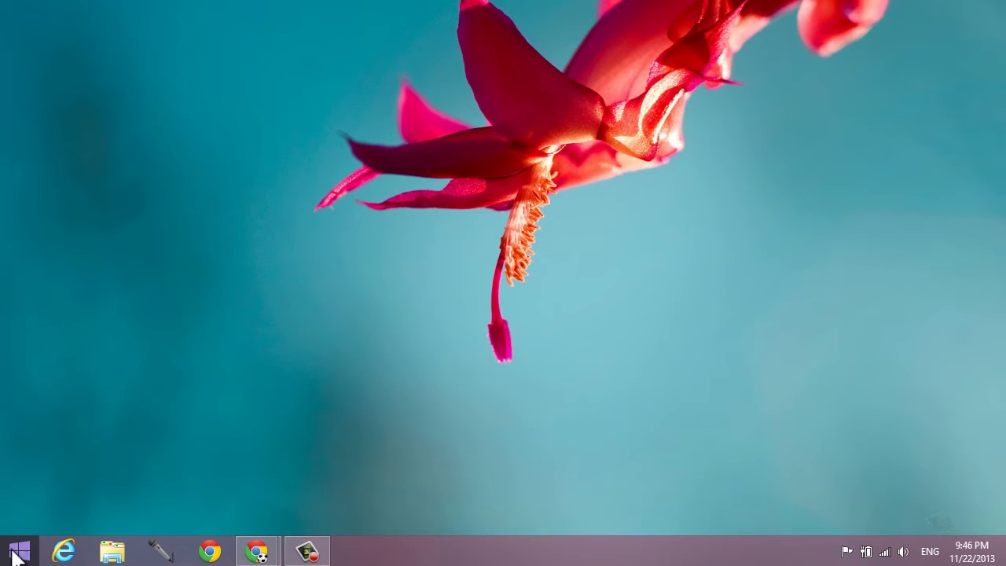
# Search 'cams' on the Start screen, launch CamStudio, and shift its window right
pyautogui.click(17, 552)
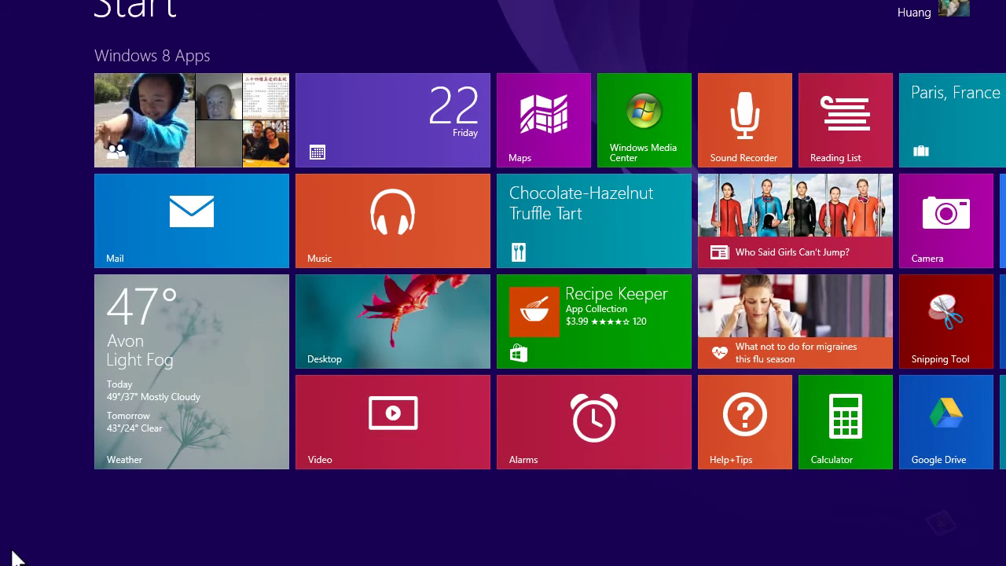
pyautogui.write('cam')
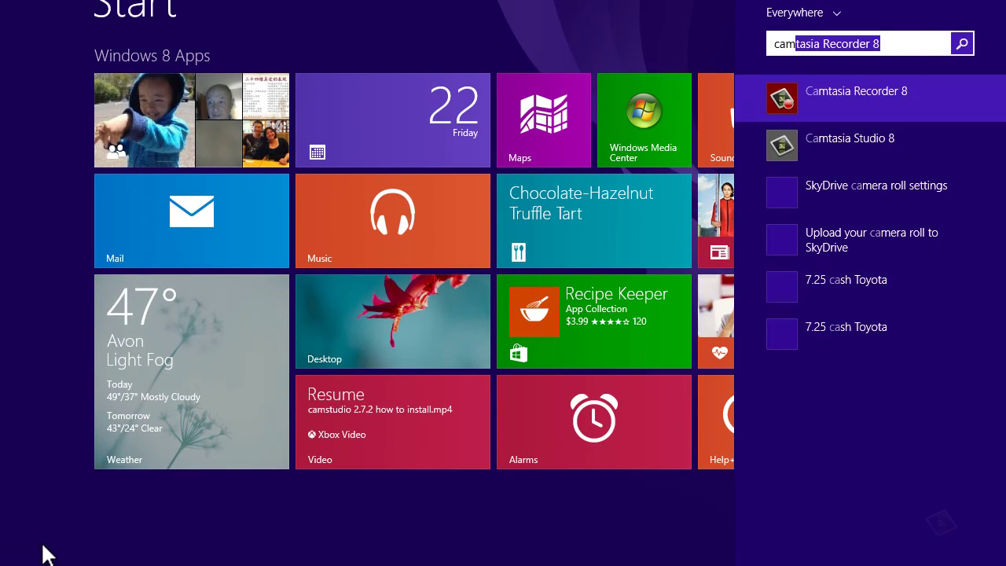
pyautogui.write('studio')
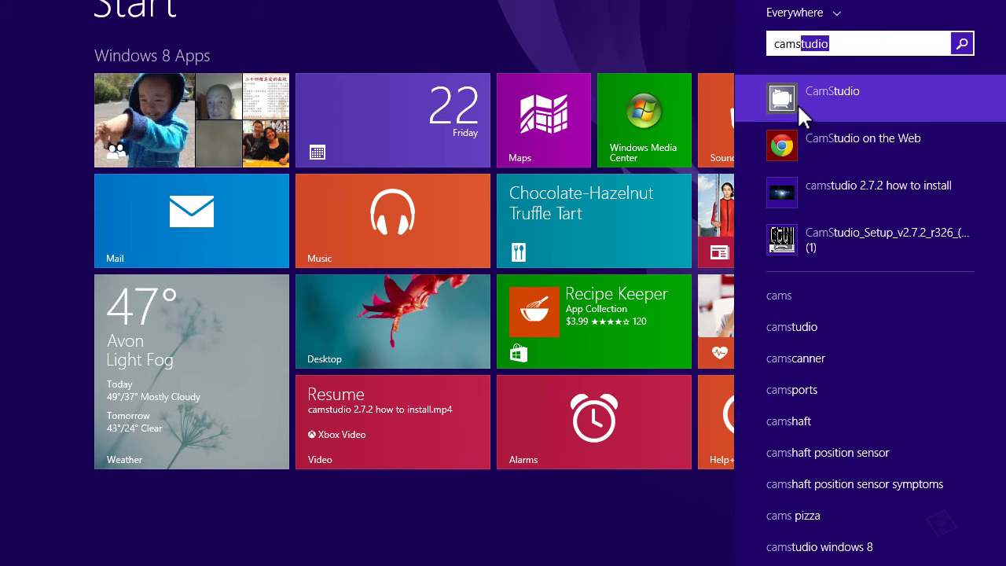
pyautogui.click(797, 103)
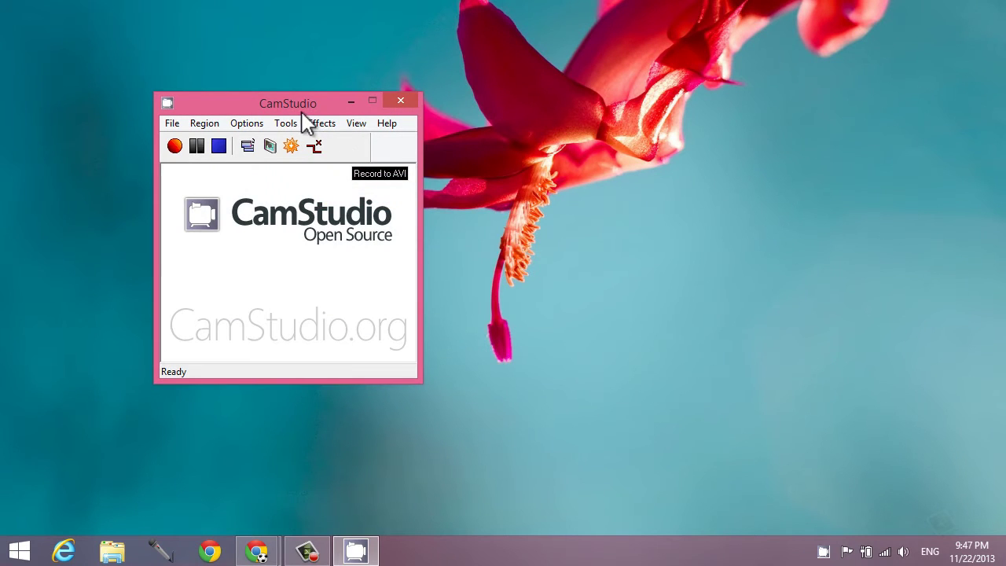
pyautogui.moveTo(306, 107); pyautogui.dragTo(338, 111)
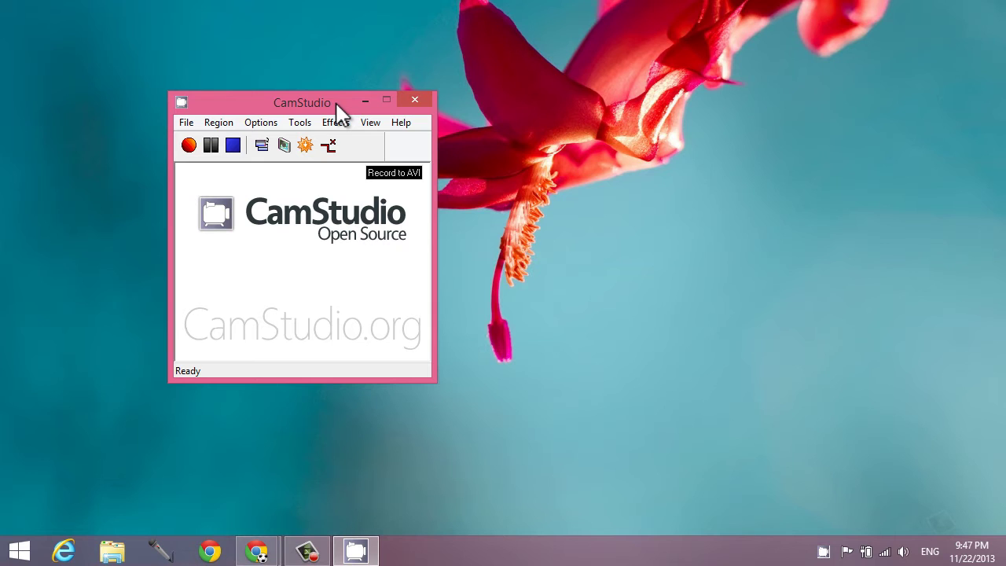
pyautogui.click(277, 126)
pyautogui.click(264, 130)
pyautogui.click(261, 123)
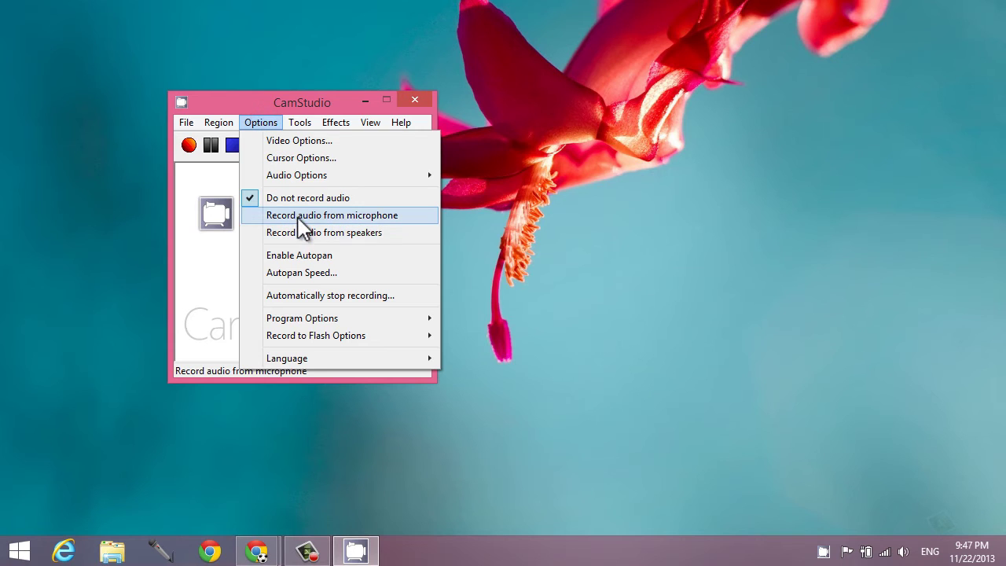
pyautogui.click(221, 250)
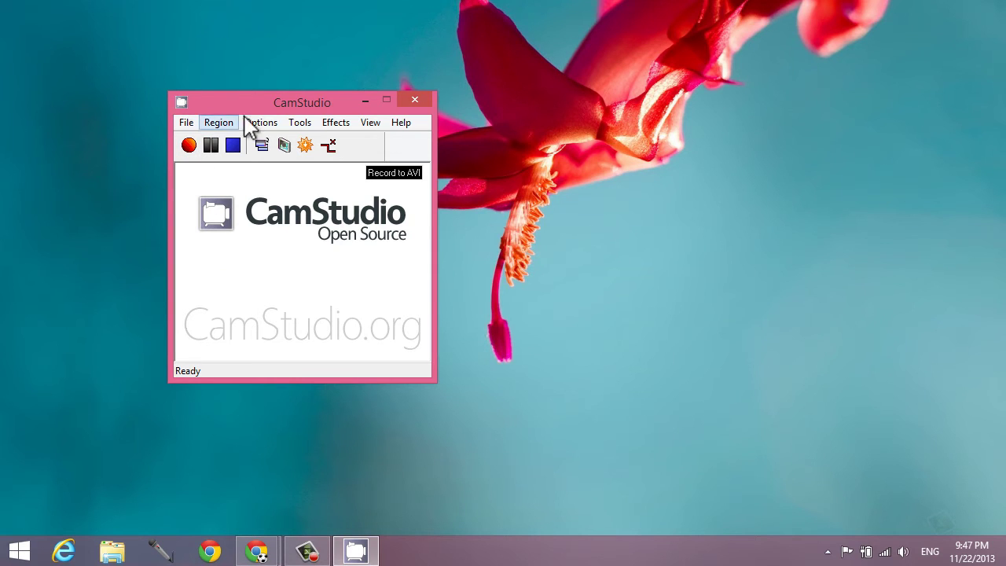
pyautogui.moveTo(258, 104); pyautogui.dragTo(302, 75)
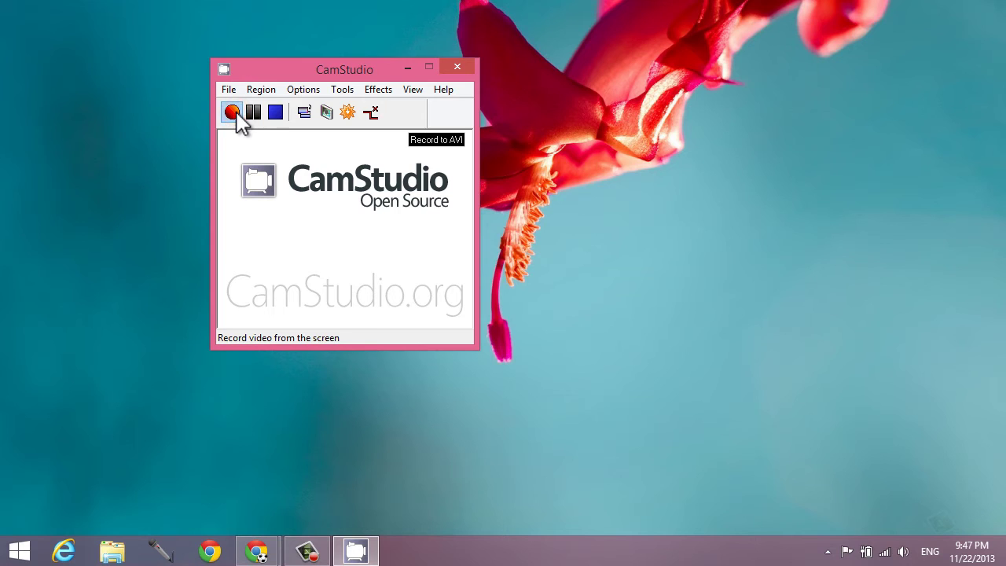
# Record the 1280×720 screen while moving the recorder window toward the top centre
pyautogui.click(232, 113)
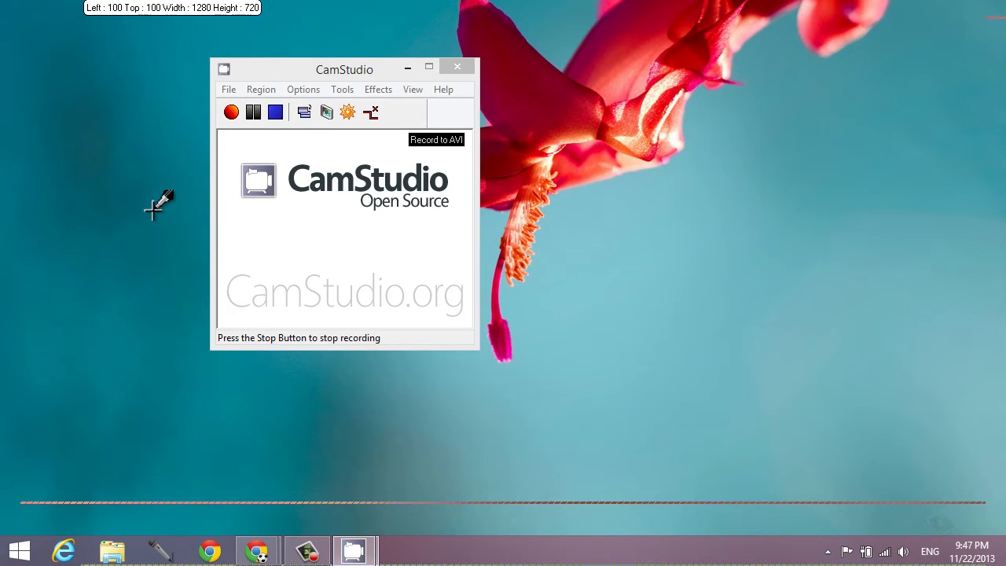
pyautogui.click(129, 194)
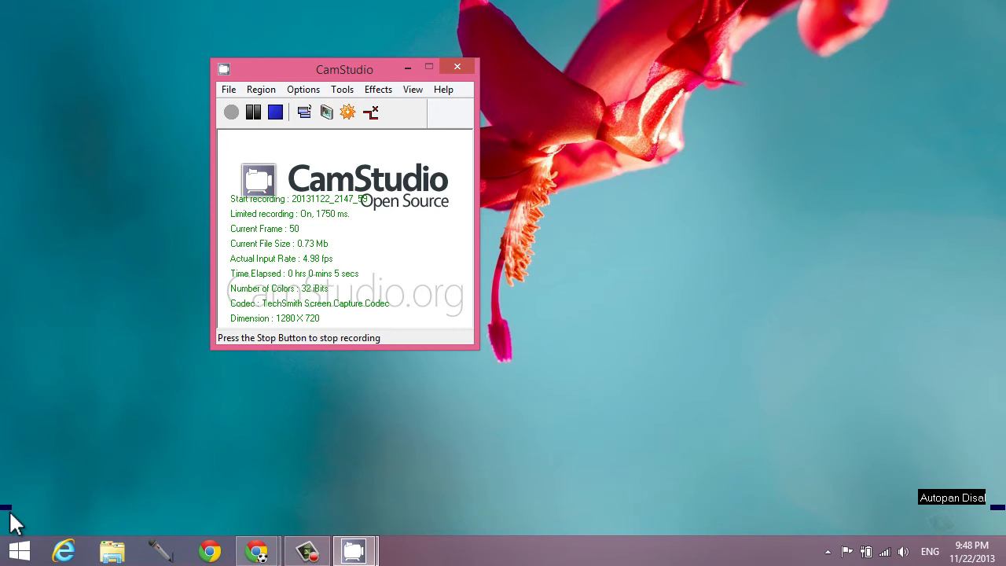
pyautogui.moveTo(300, 68); pyautogui.dragTo(191, 53)
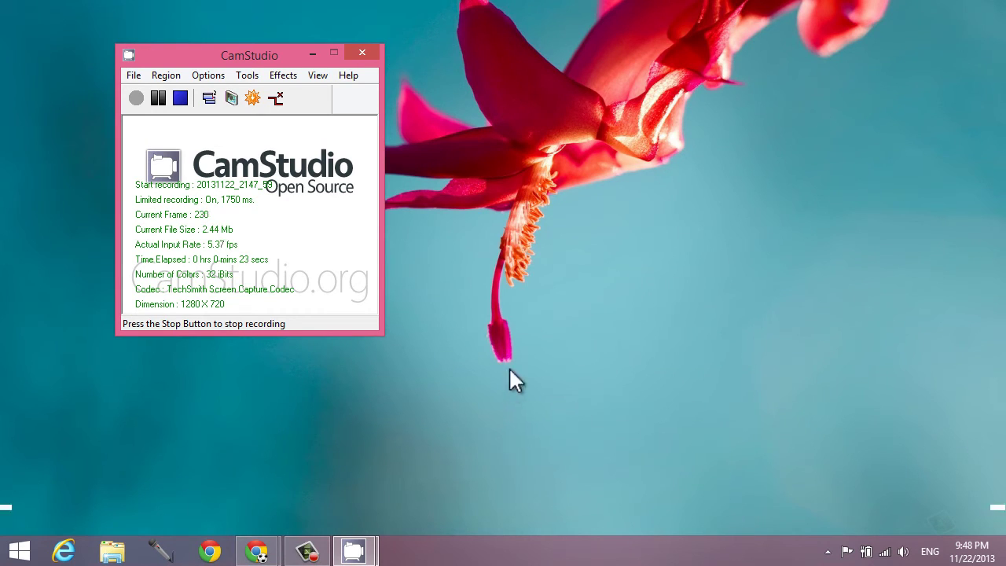
pyautogui.moveTo(304, 50); pyautogui.dragTo(402, 44)
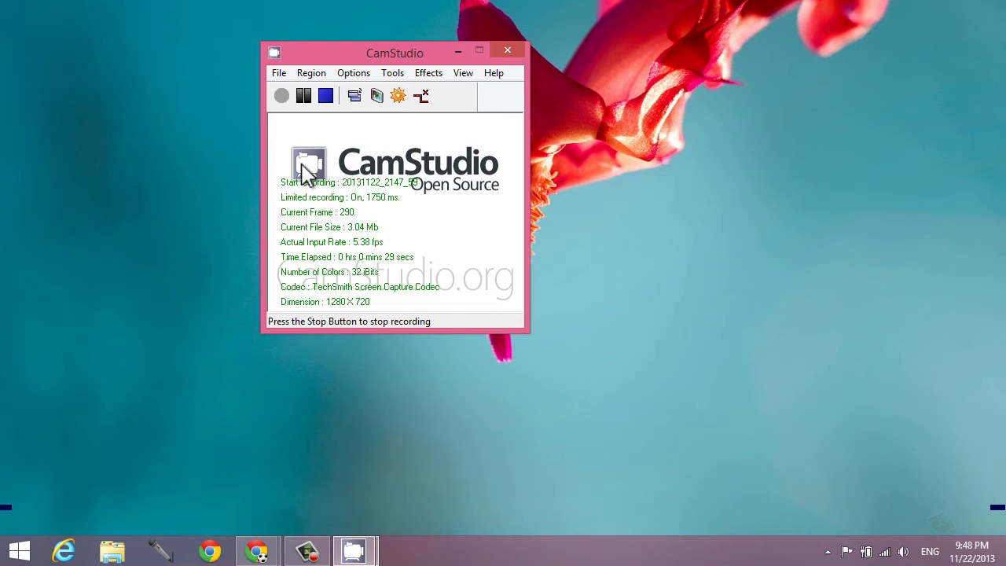
# Stop the recording and save it to the Desktop as test.avi
pyautogui.click(325, 98)
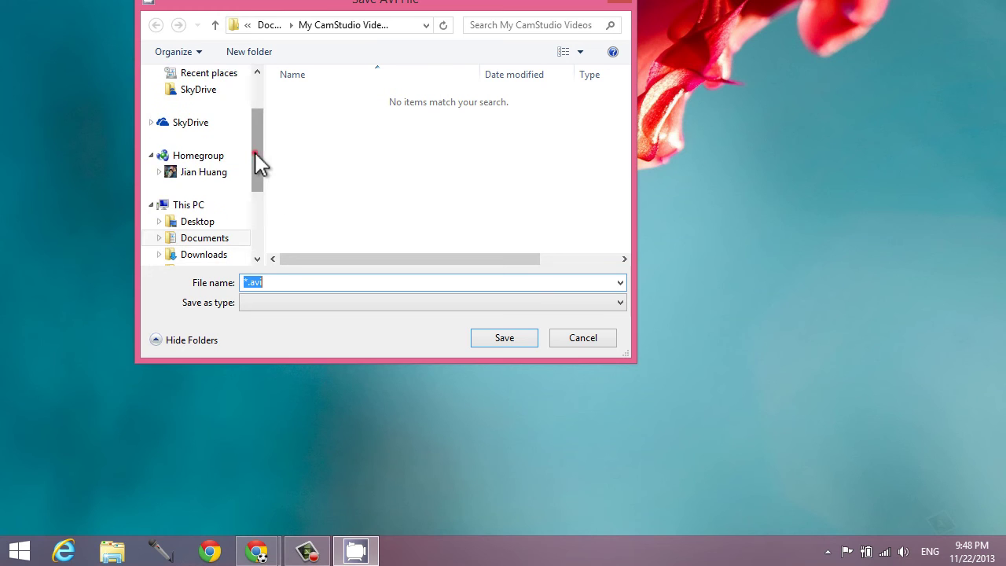
pyautogui.moveTo(261, 161); pyautogui.dragTo(229, 113)
pyautogui.click(198, 96)
pyautogui.click(262, 285)
pyautogui.doubleClick(249, 281)
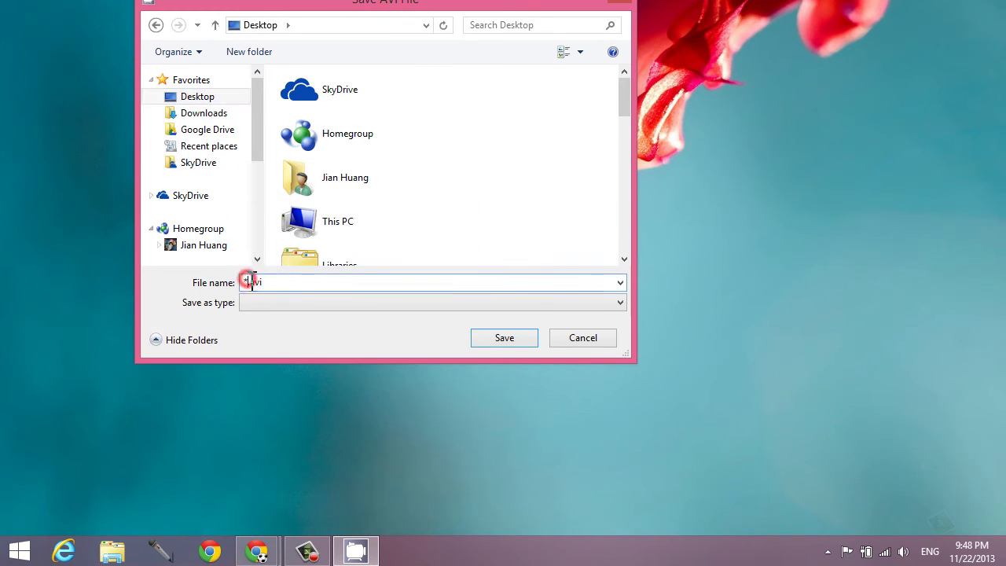
pyautogui.press('BackSpace')
pyautogui.write('test')
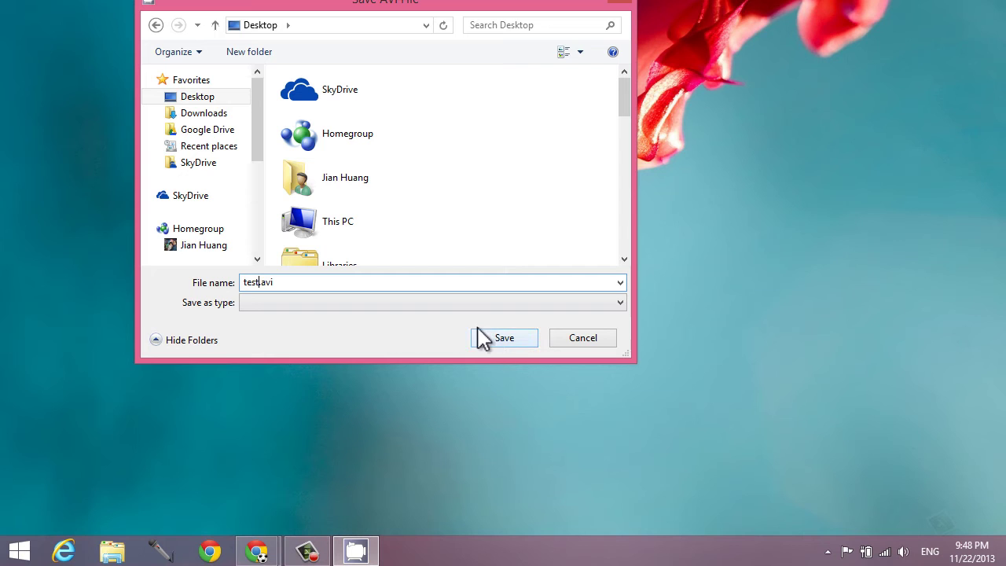
pyautogui.click(513, 343)
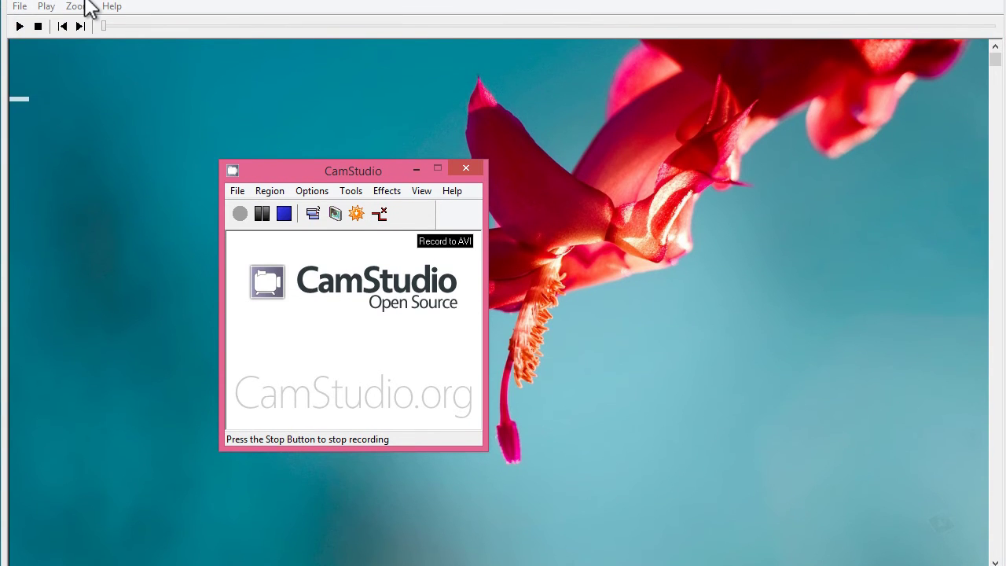
# Start playback of test.avi in the CamStudio player
pyautogui.click(19, 24)
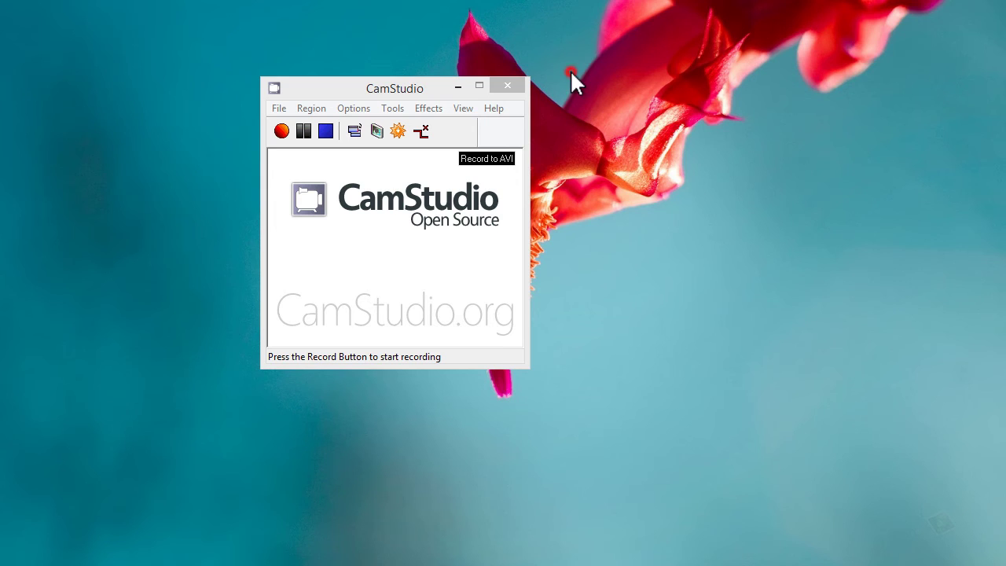
pyautogui.click(412, 90)
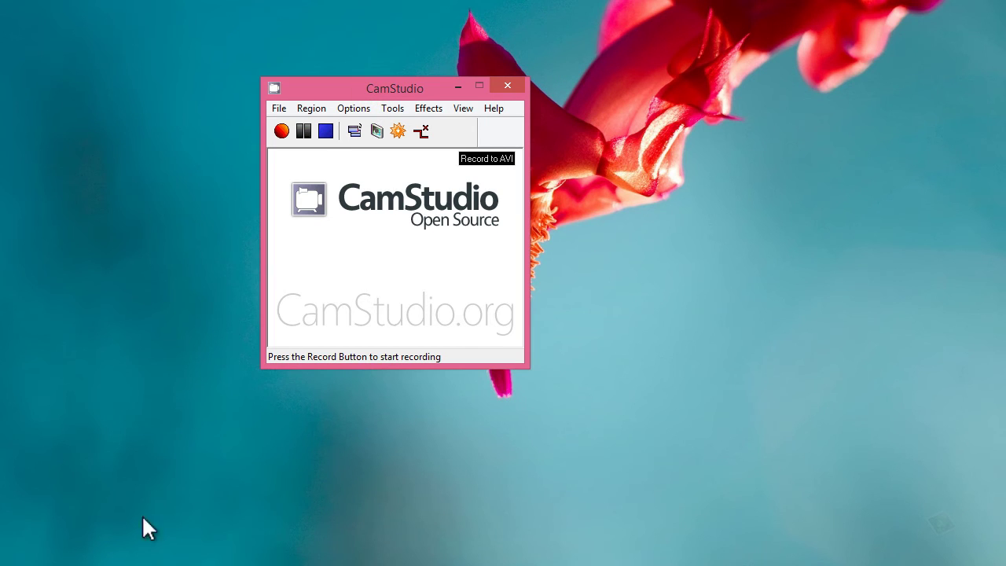
pyautogui.click(13, 560)
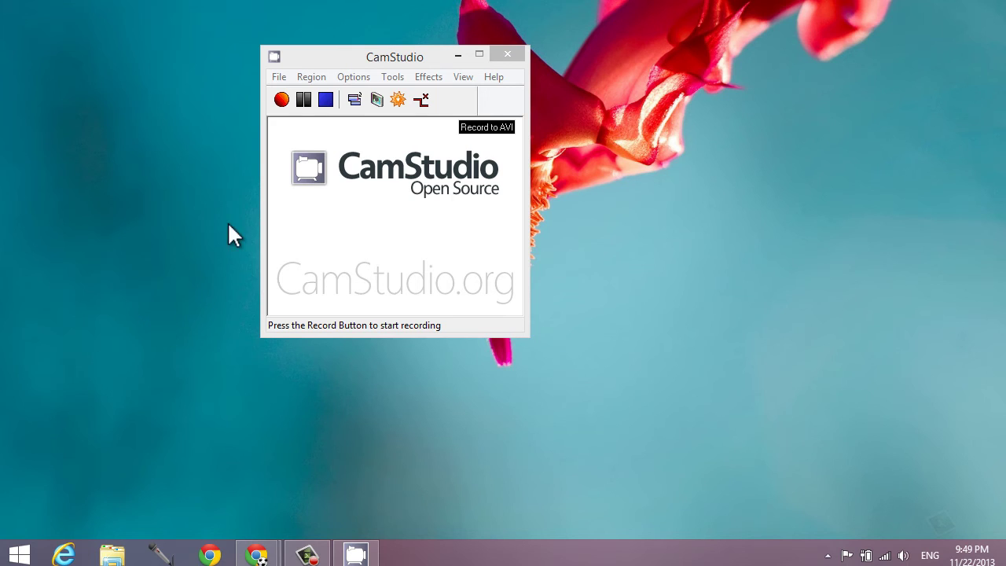
pyautogui.click(323, 61)
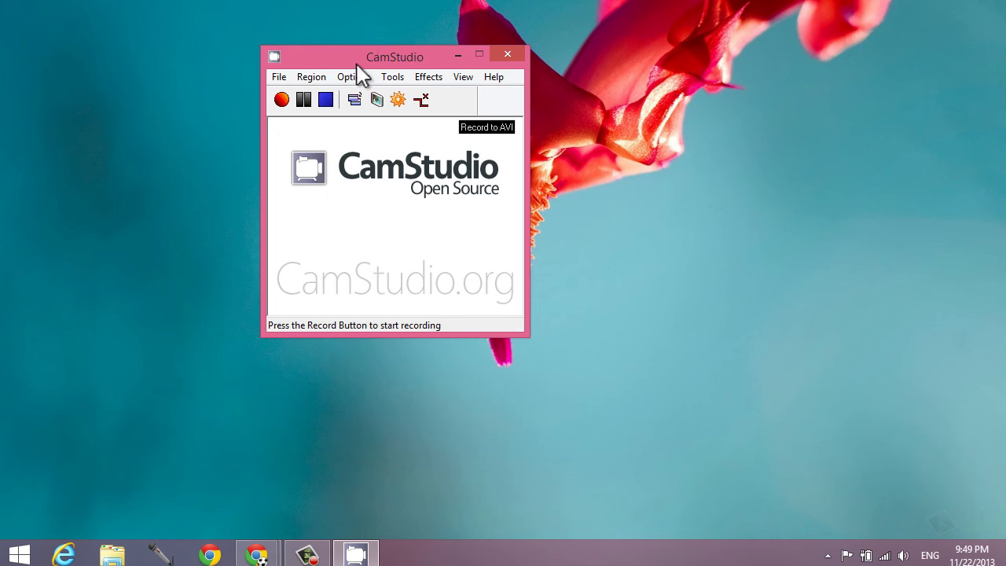
pyautogui.moveTo(354, 53); pyautogui.dragTo(208, 49)
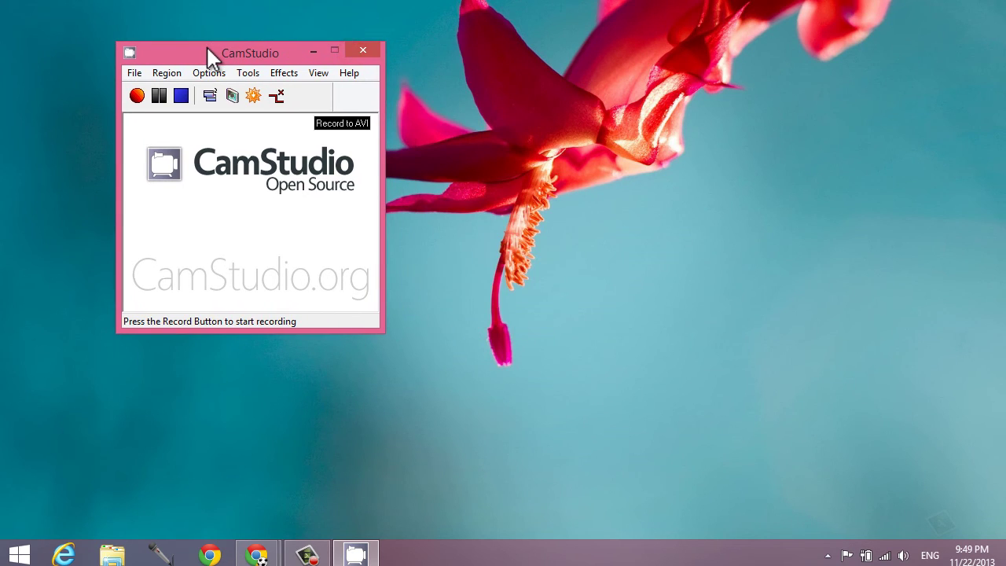
pyautogui.moveTo(255, 51); pyautogui.dragTo(281, 50)
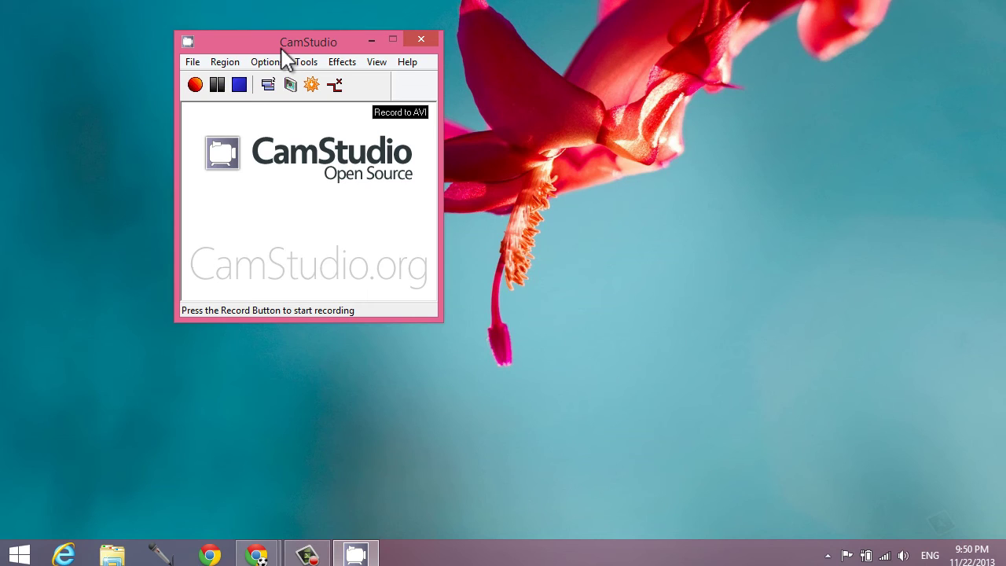
pyautogui.moveTo(285, 39); pyautogui.dragTo(388, 154)
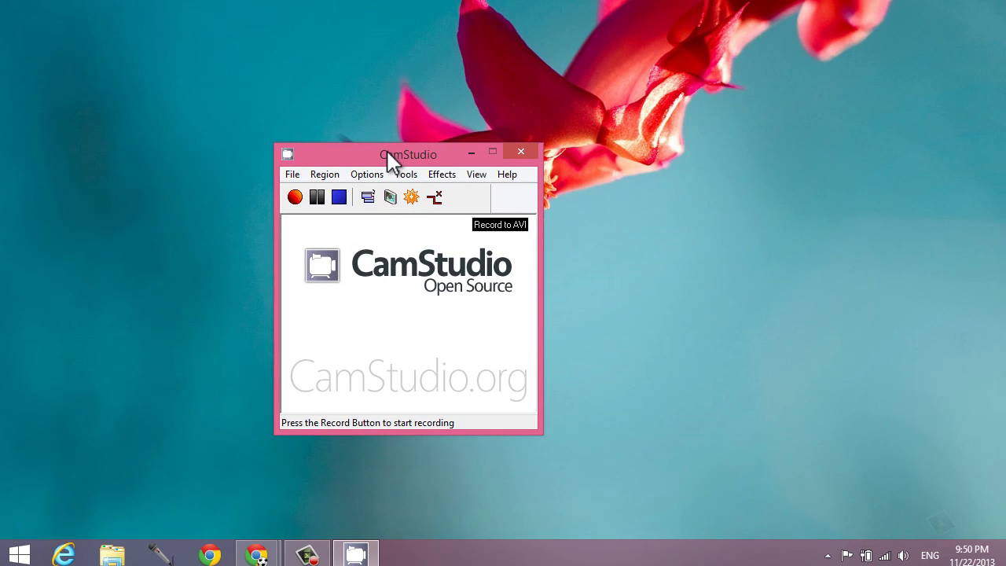